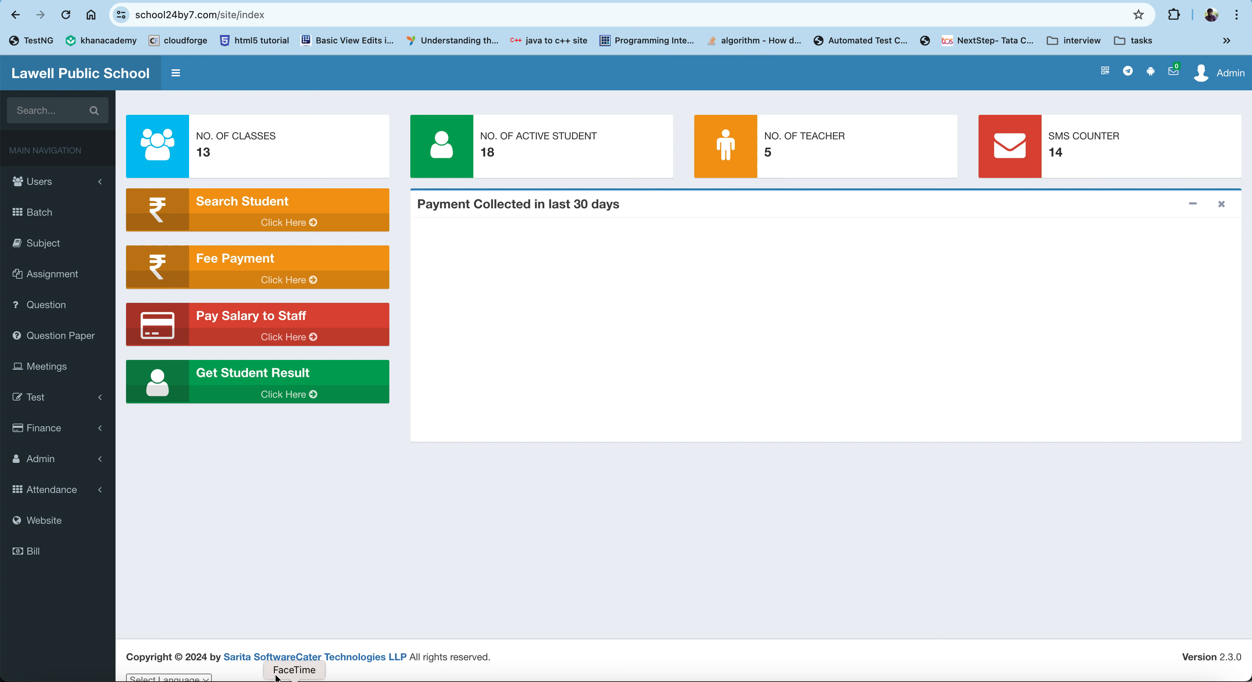
Step: Open the attendance shift list and start creating a new shift
click(77, 491)
click(34, 518)
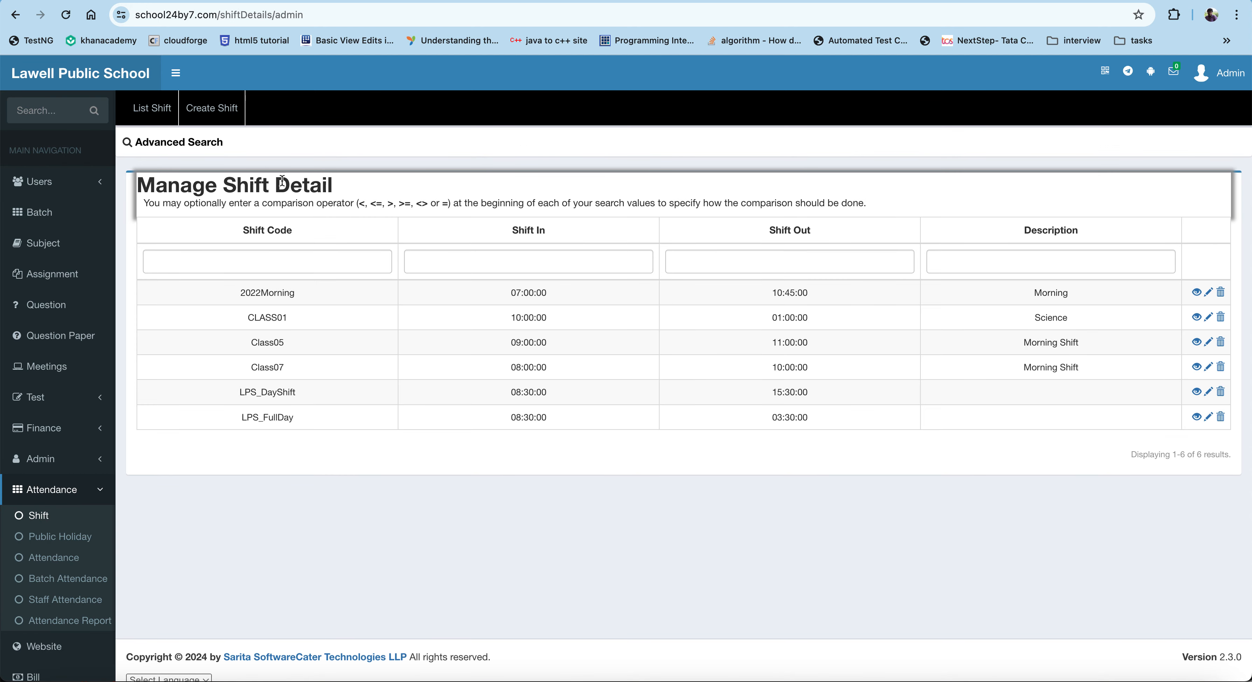
click(228, 110)
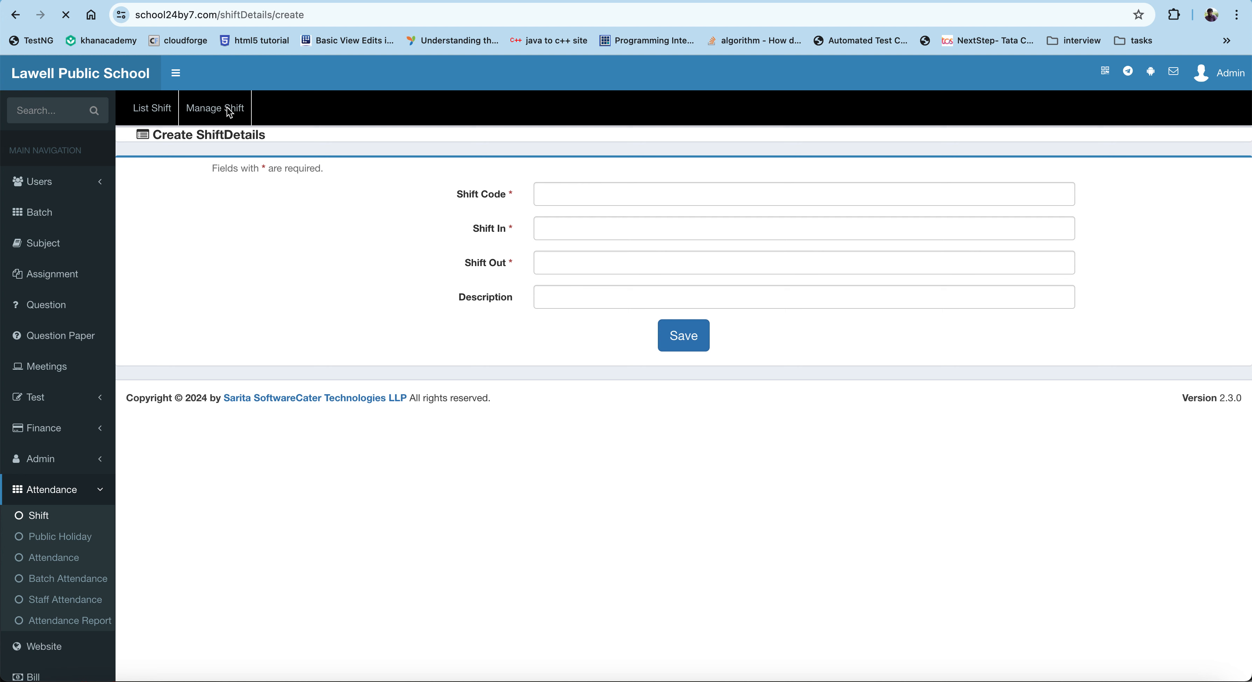
Step: Create shift MRNG with shift in 06:30 and shift out 11:30, leaving the description empty, and save it
click(559, 198)
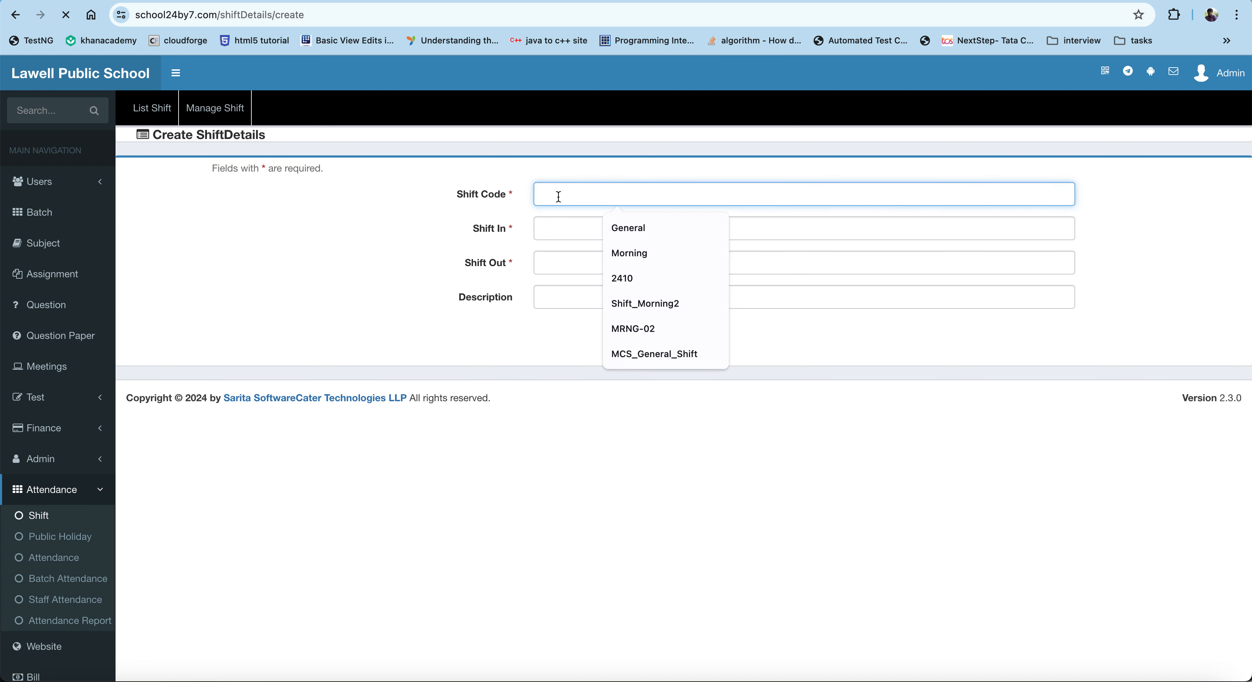
text(MRNG)
key(Tab)
text(06:30)
key(Tab)
text(11)
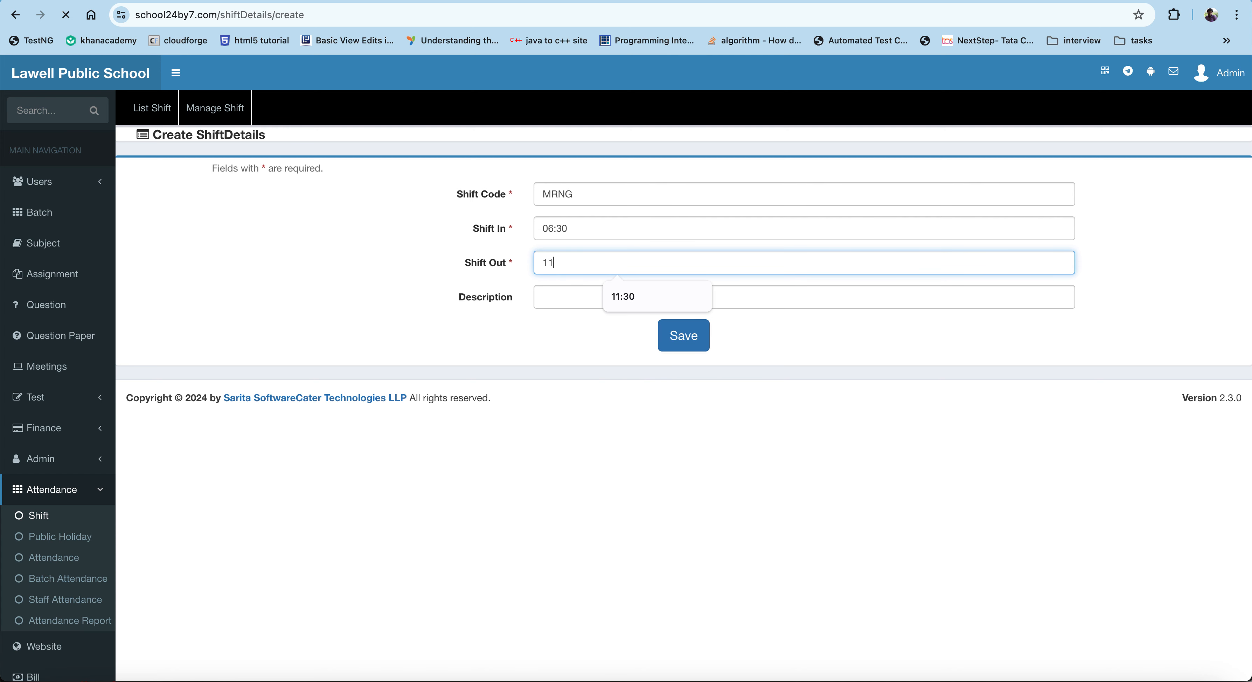
text(:30)
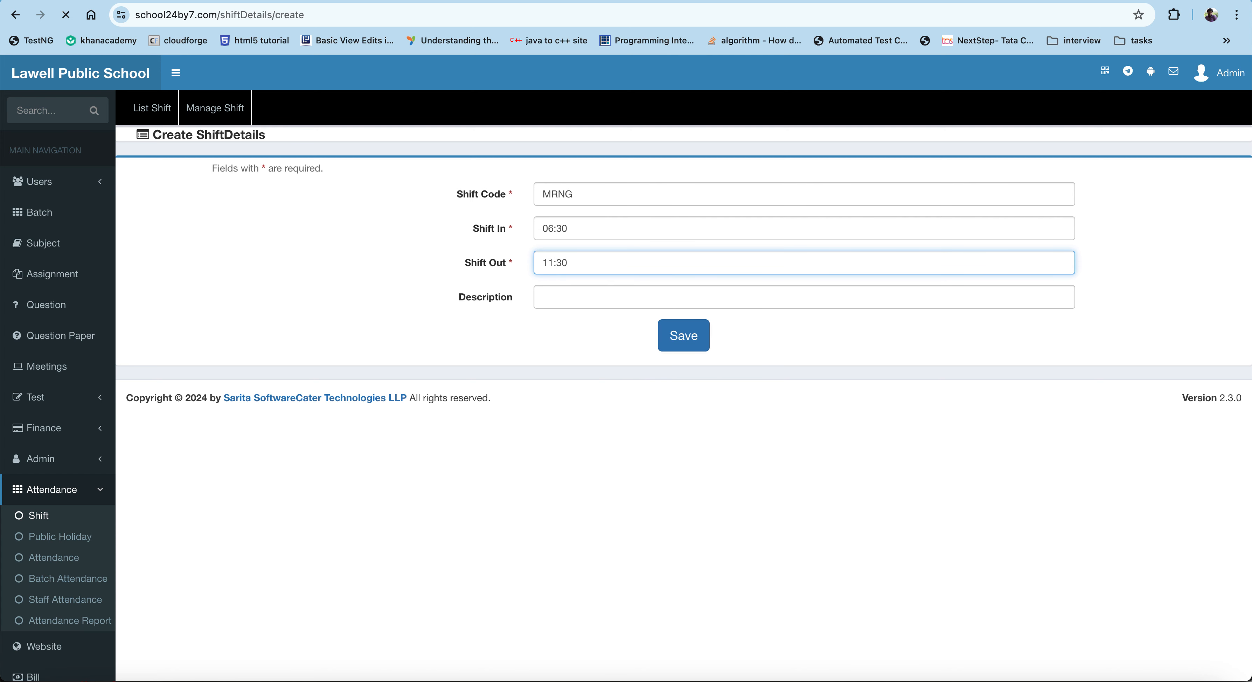
click(590, 295)
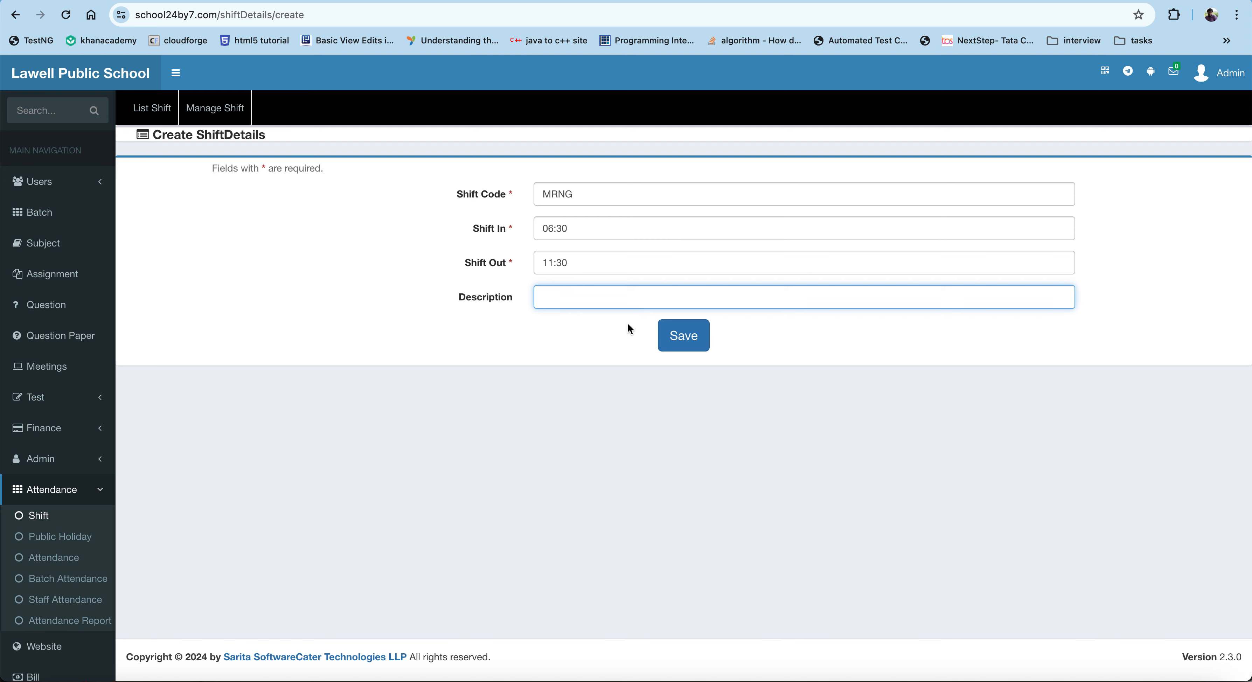
click(682, 346)
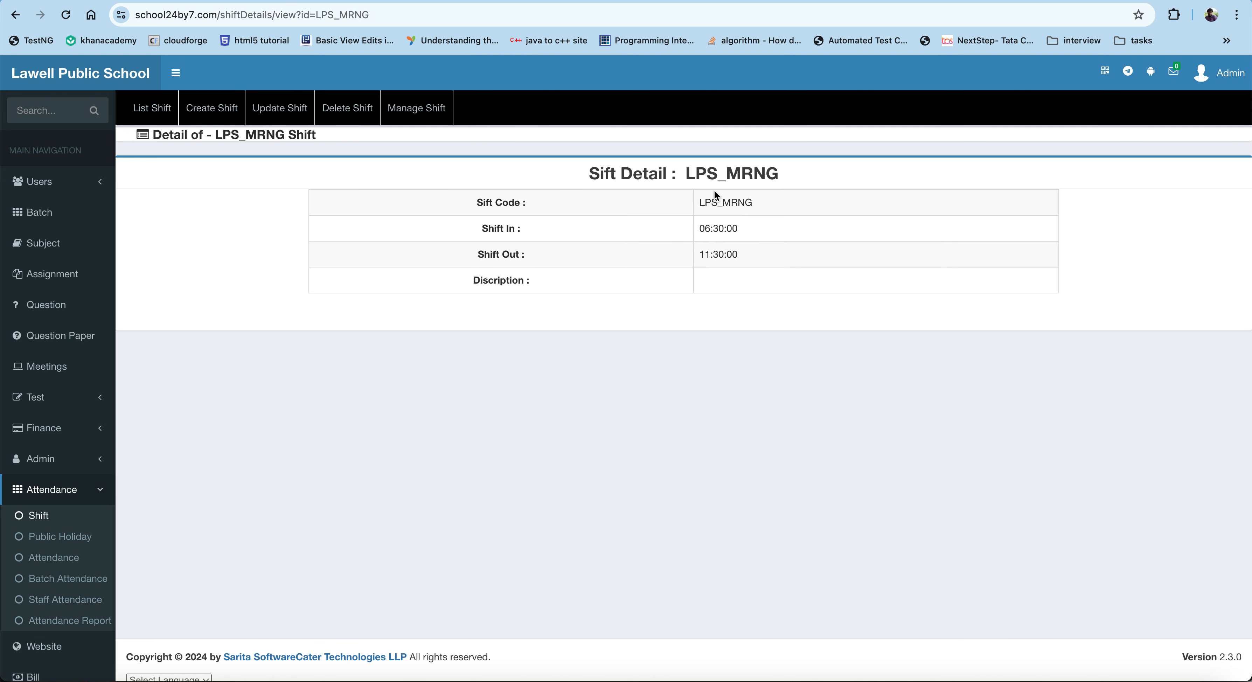
Step: Open the Batch page and inspect the Create Class form fields without entering anything
drag(700, 207, 749, 204)
click(52, 215)
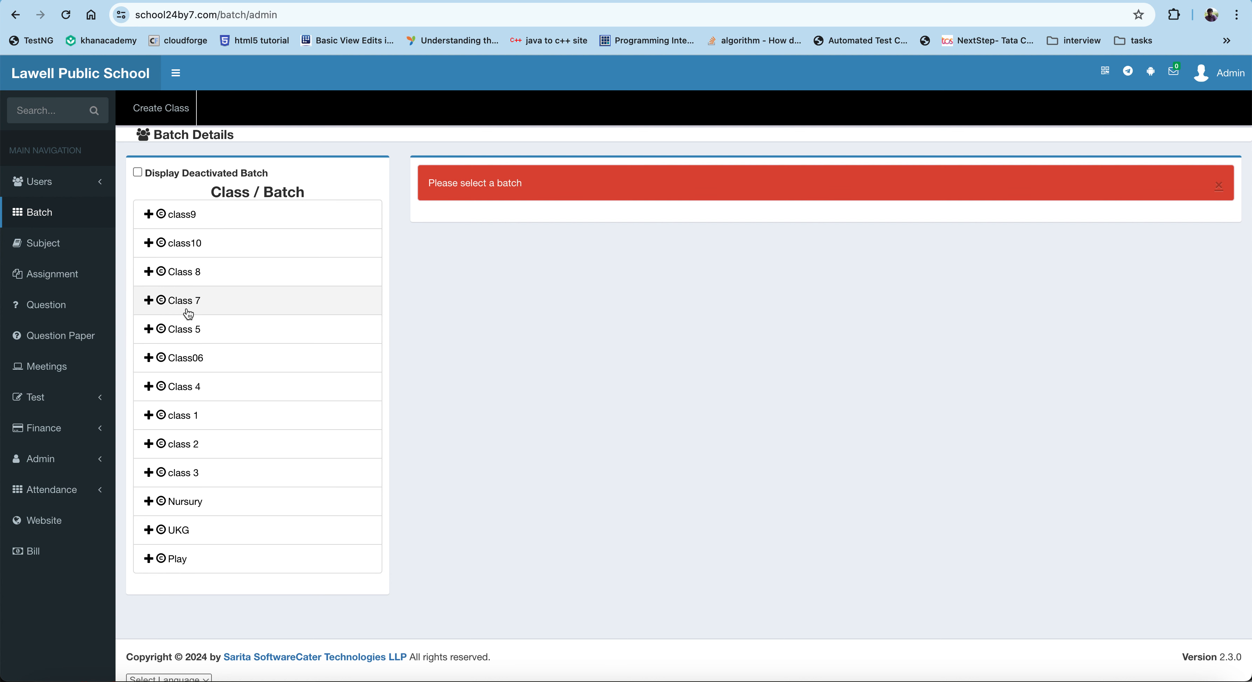
click(166, 120)
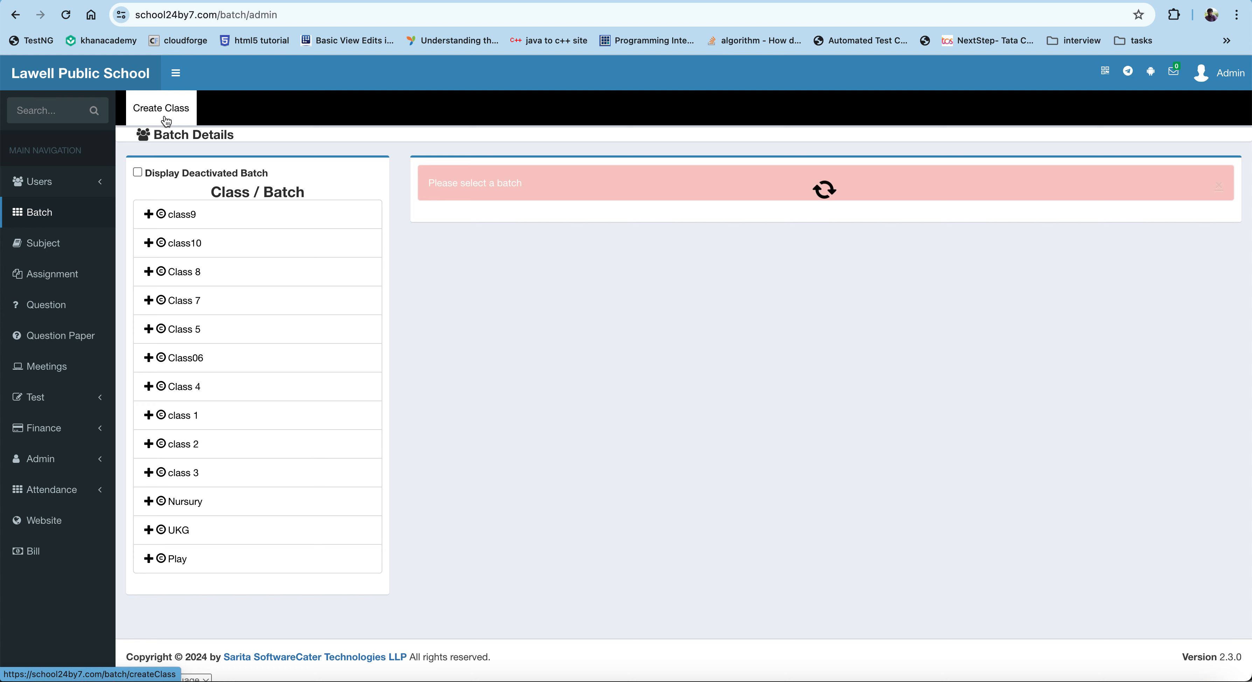
click(573, 199)
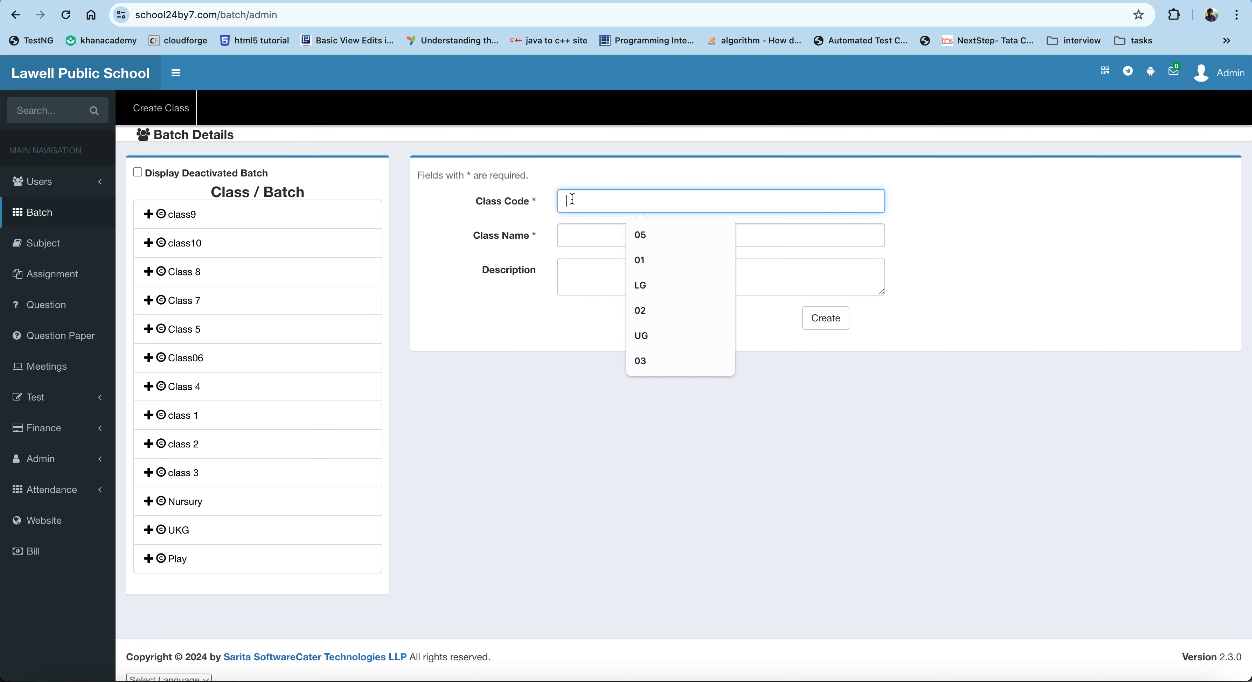
click(571, 239)
click(571, 272)
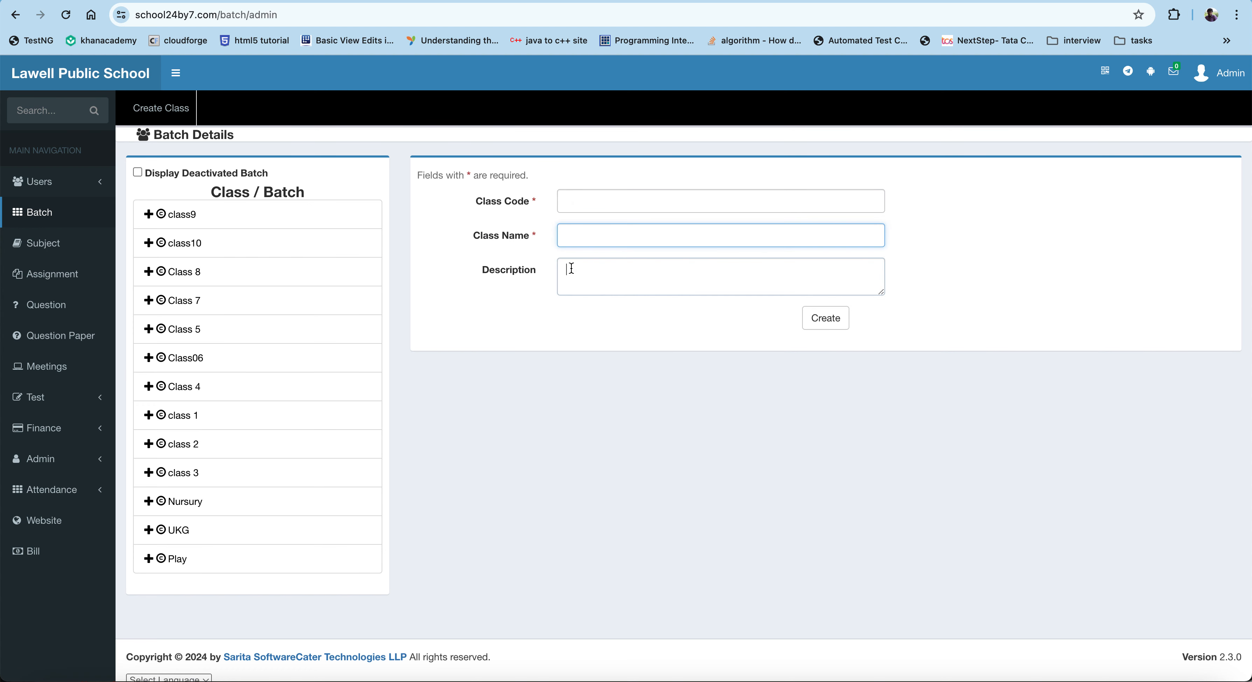
click(572, 192)
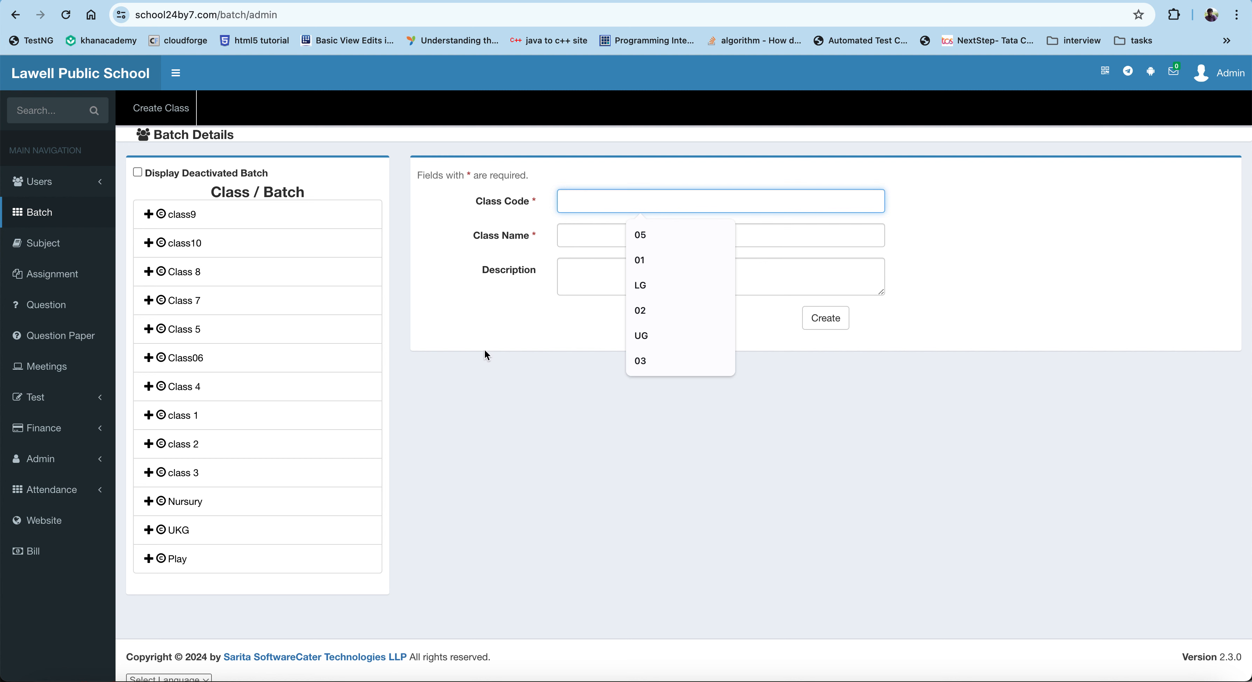
click(487, 321)
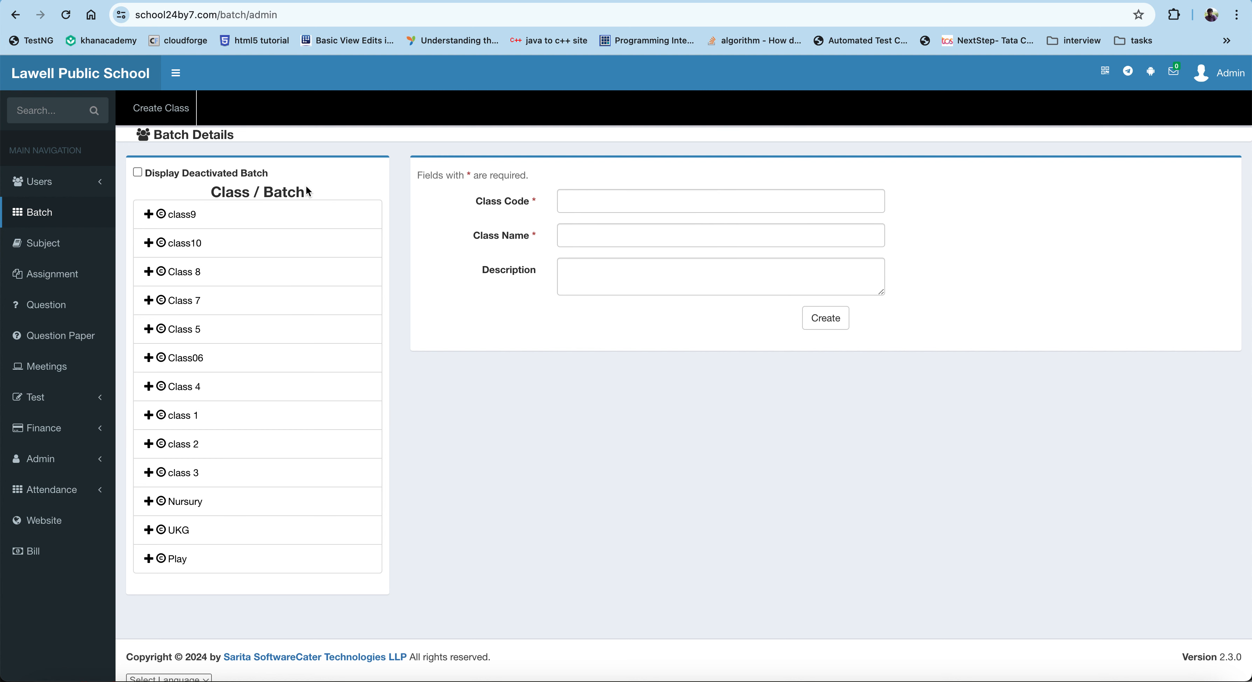
Step: Expand and select class9, then open the form for creating a batch under it
click(149, 214)
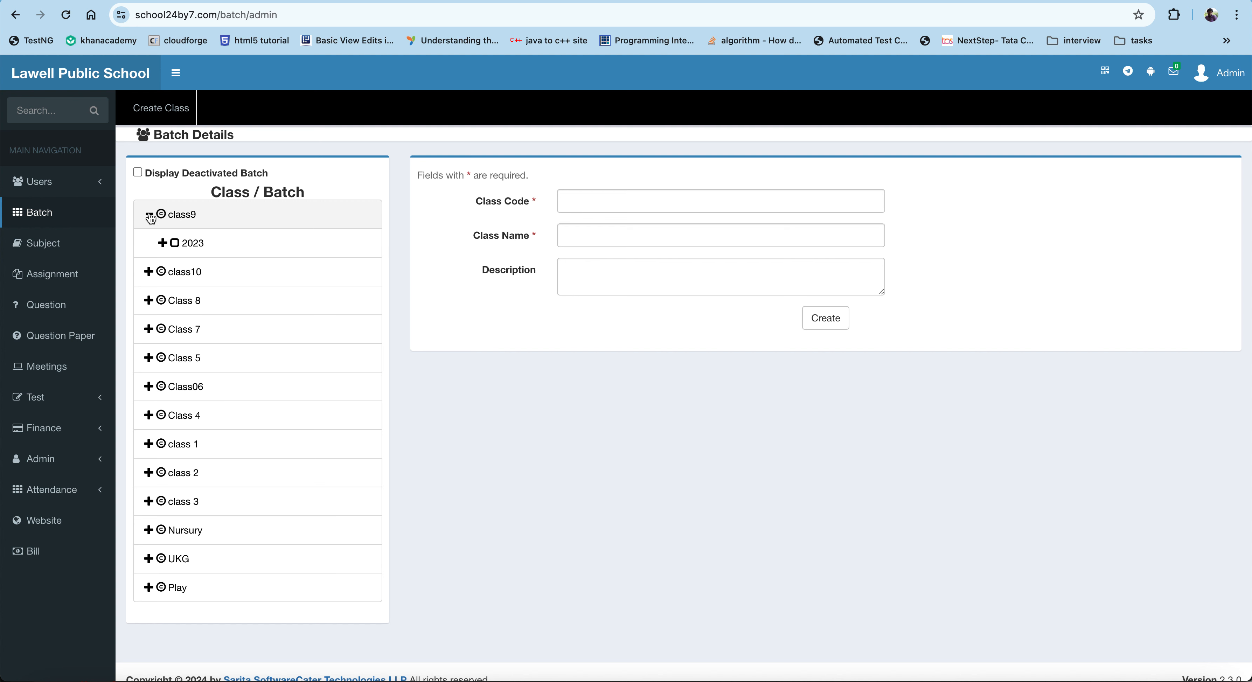
click(175, 216)
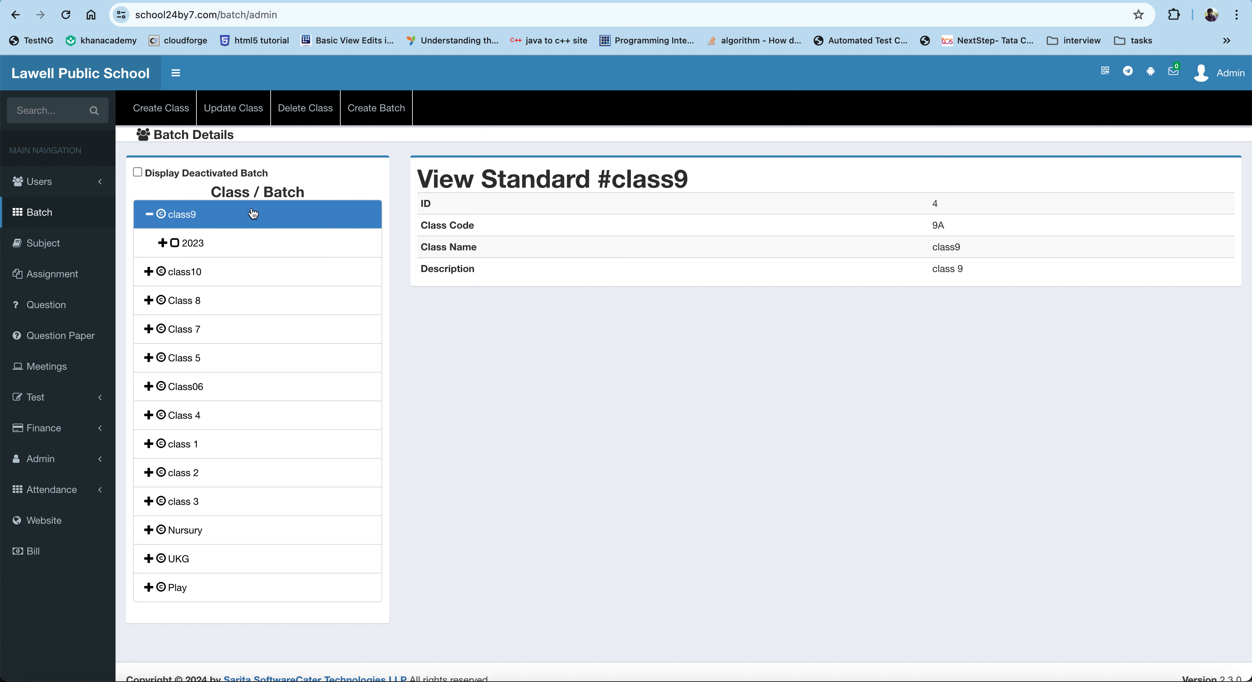
click(377, 110)
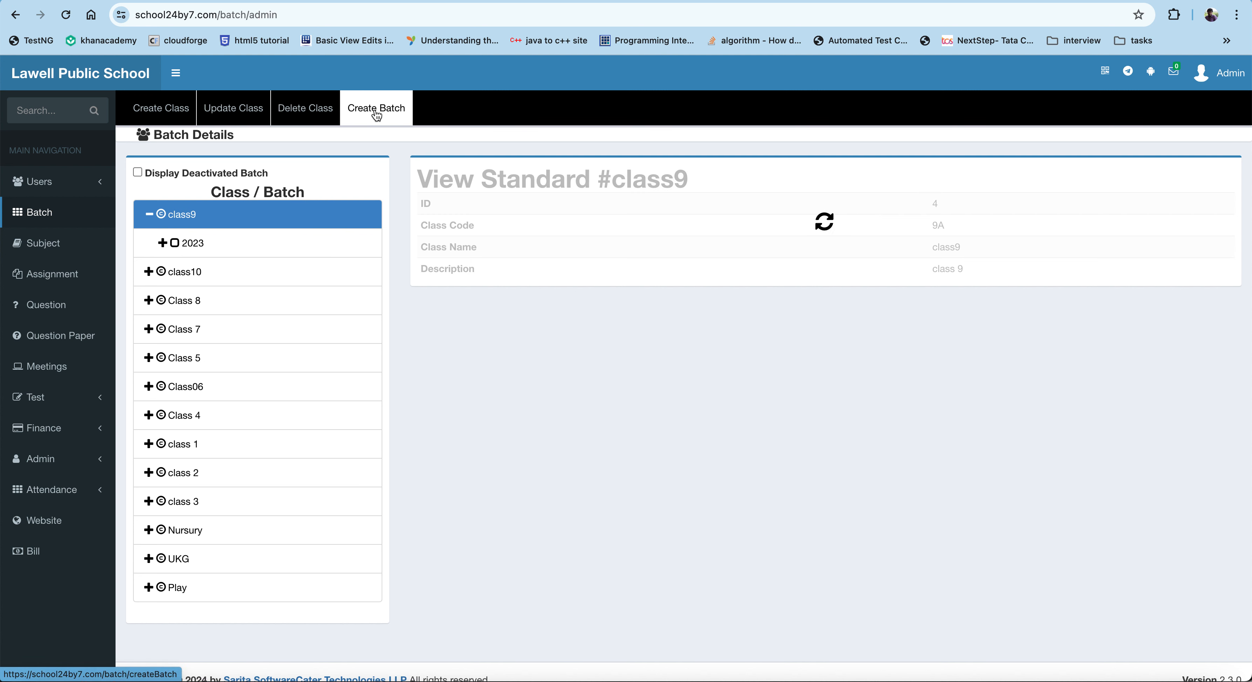
Step: Enter batch code A and batch name Section-A
click(574, 199)
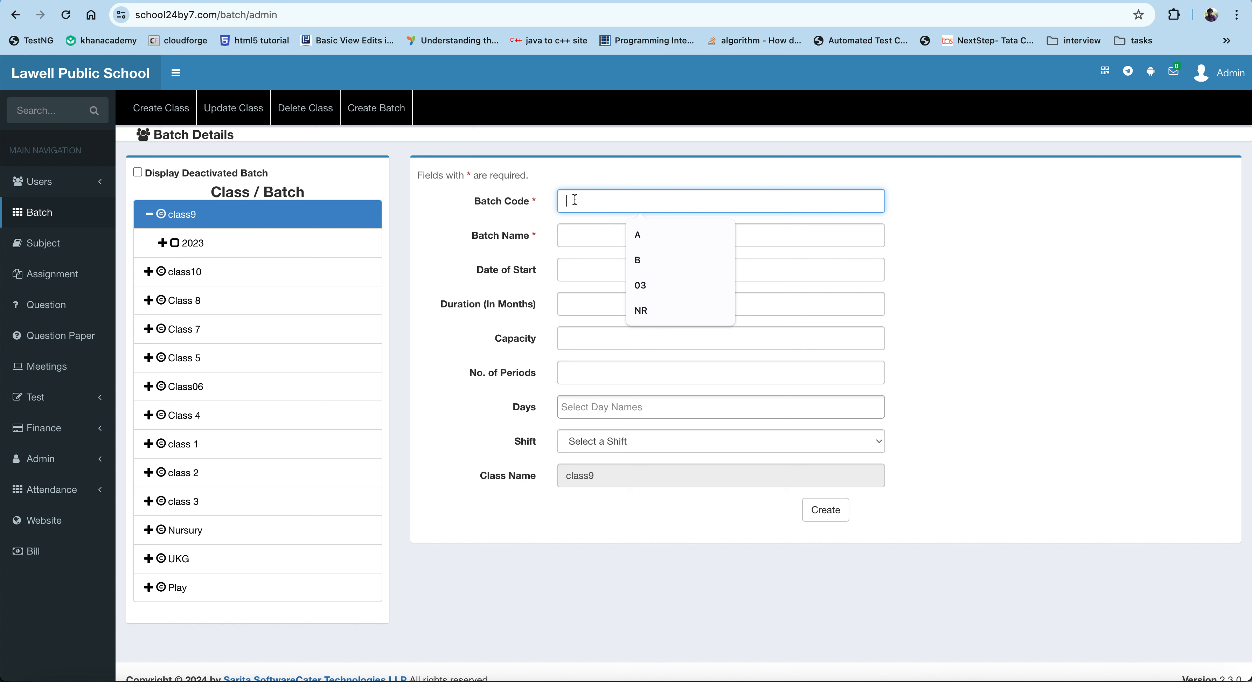
text(A)
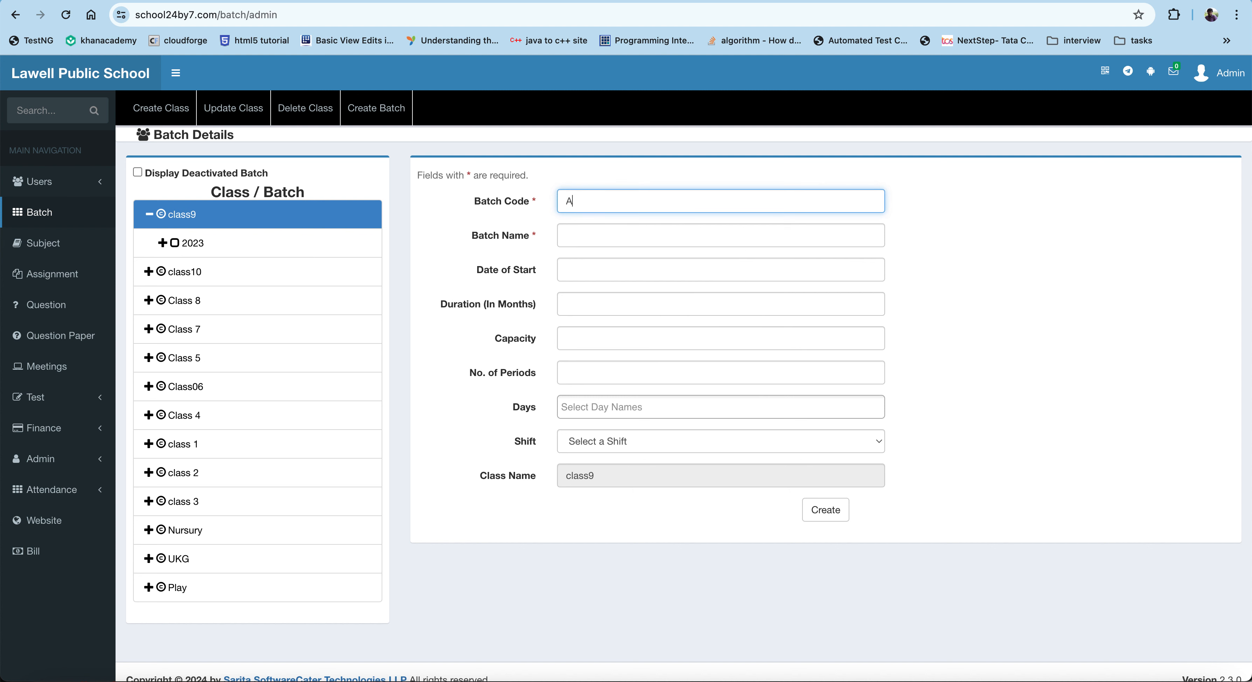
key(Tab)
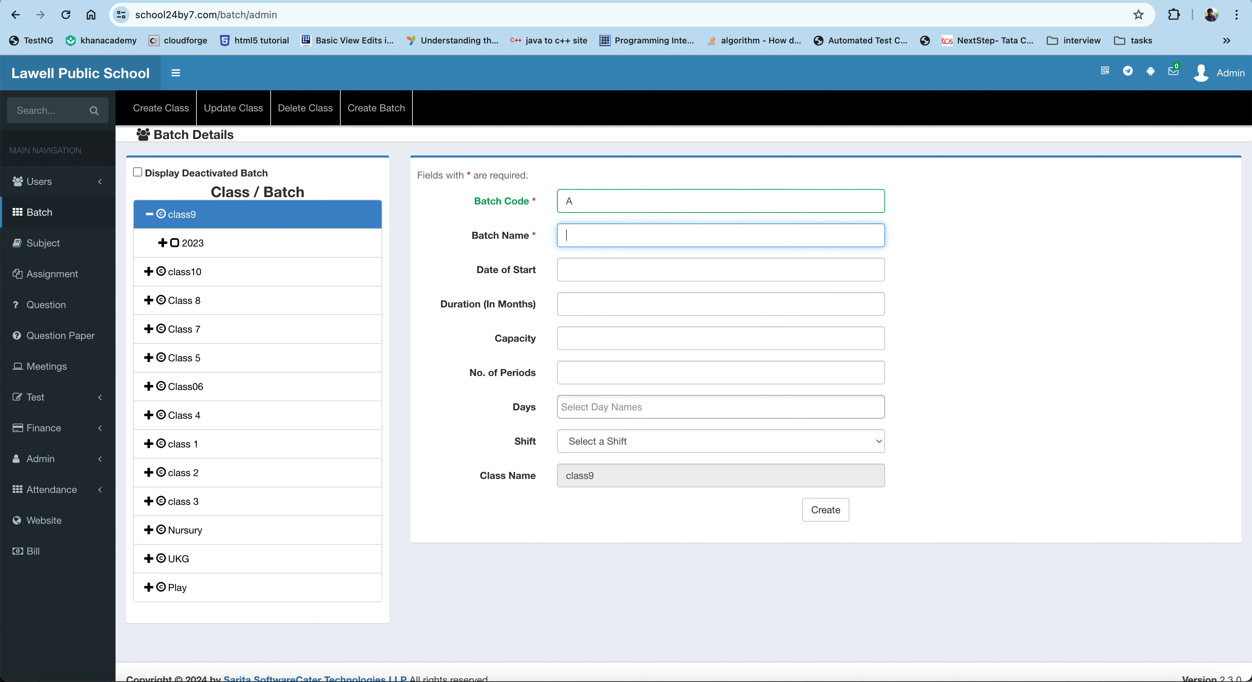
text(Se)
key(Down)
key(Return)
Step: Set the batch start date to 2024-04-01 and the duration to 12 months
click(601, 273)
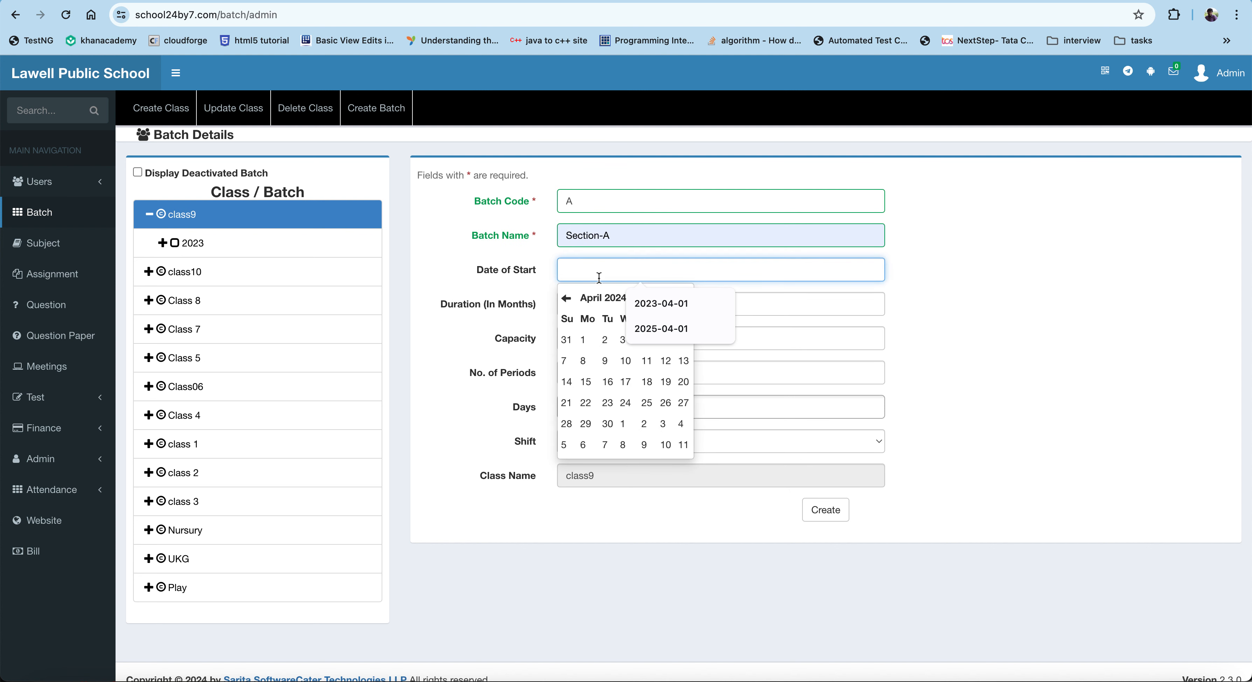
click(603, 320)
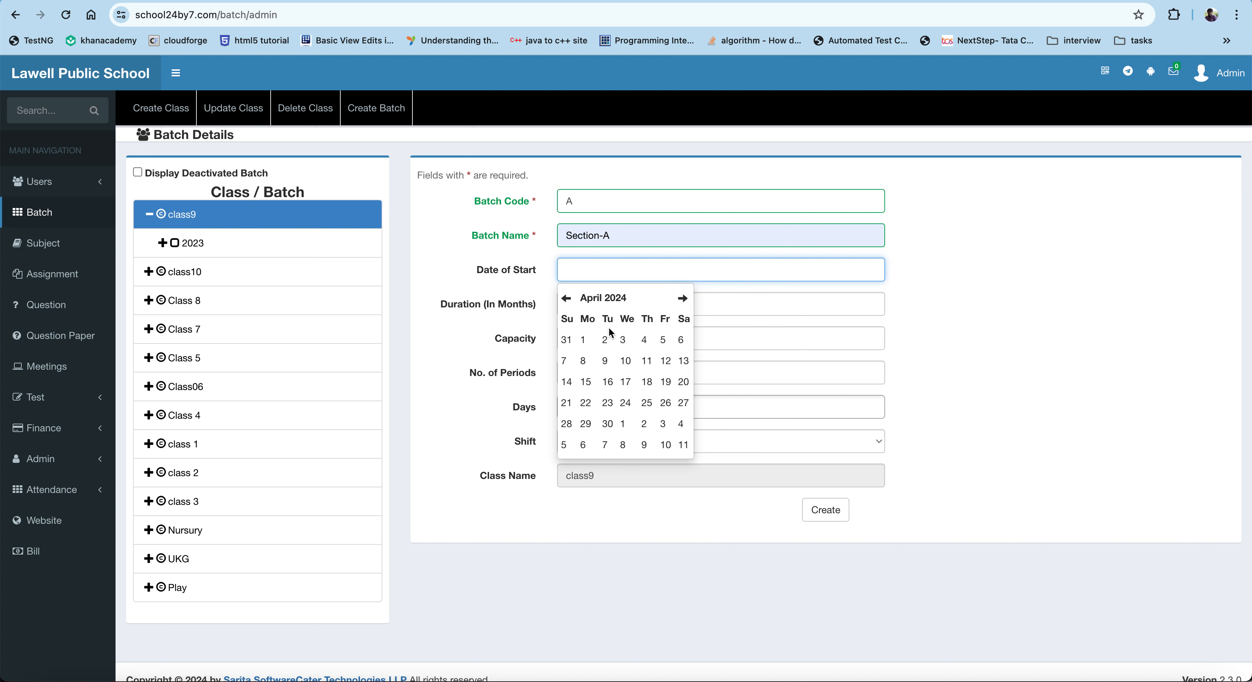
click(584, 339)
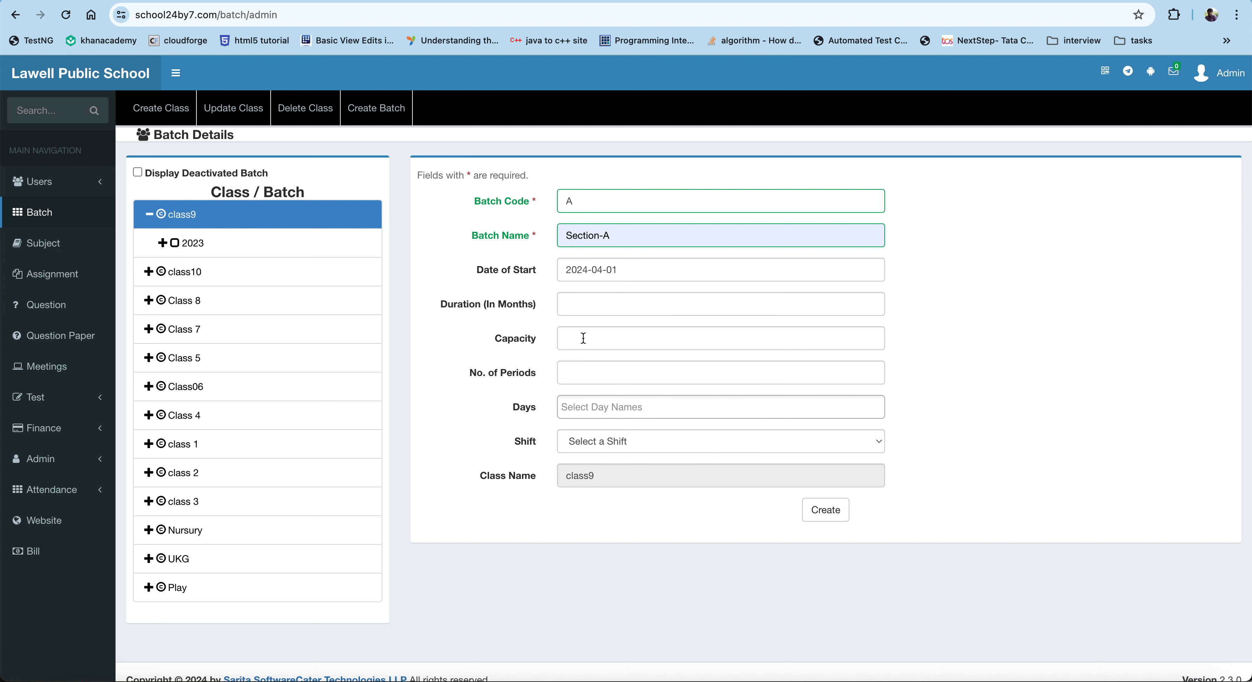
click(603, 302)
text(12)
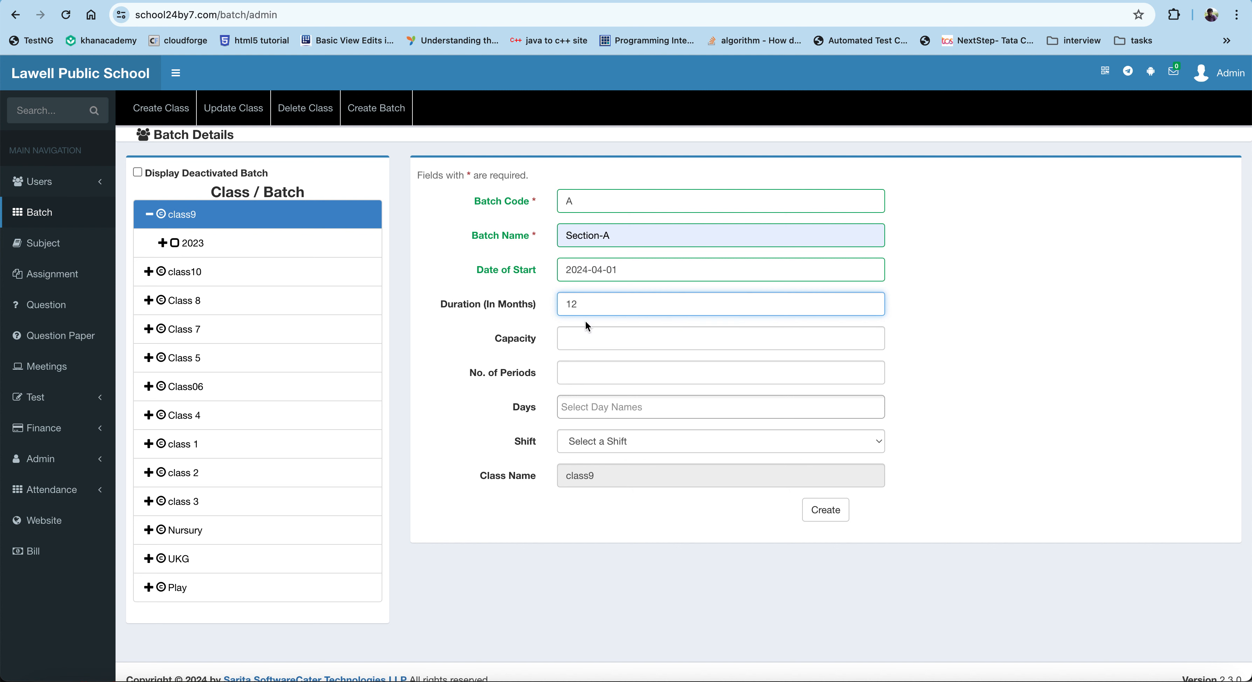
Step: Set the batch capacity to 35 and the number of periods to 6
click(581, 338)
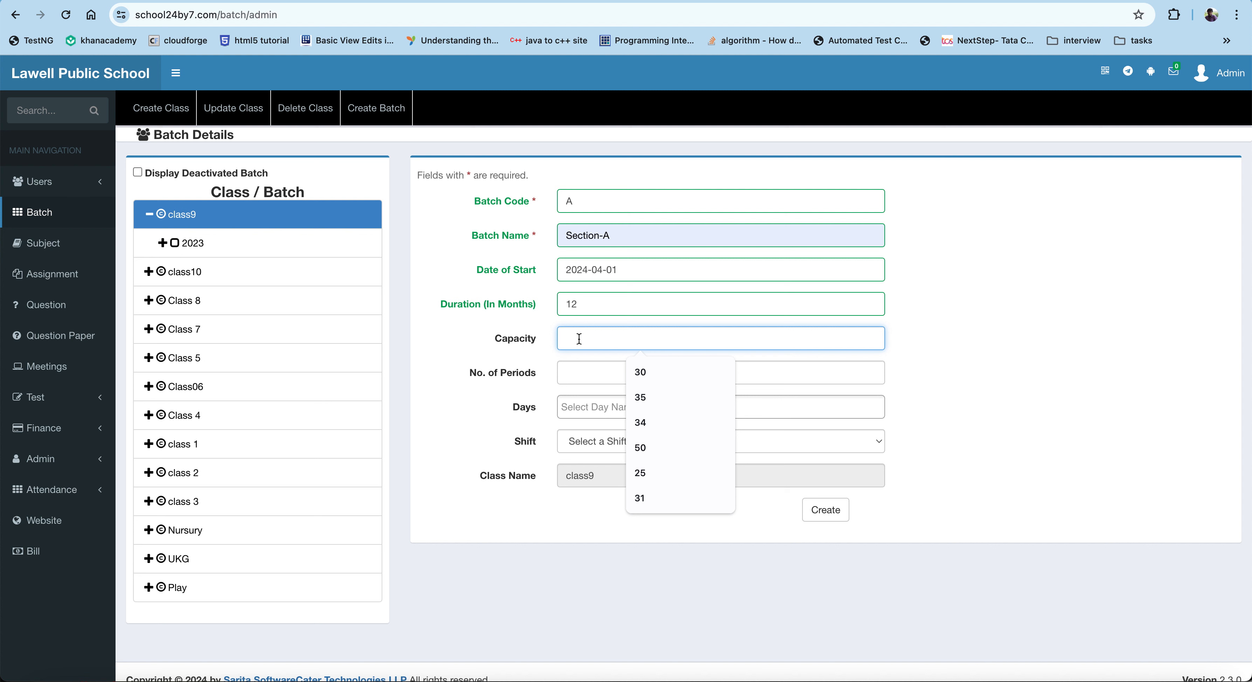
text(35)
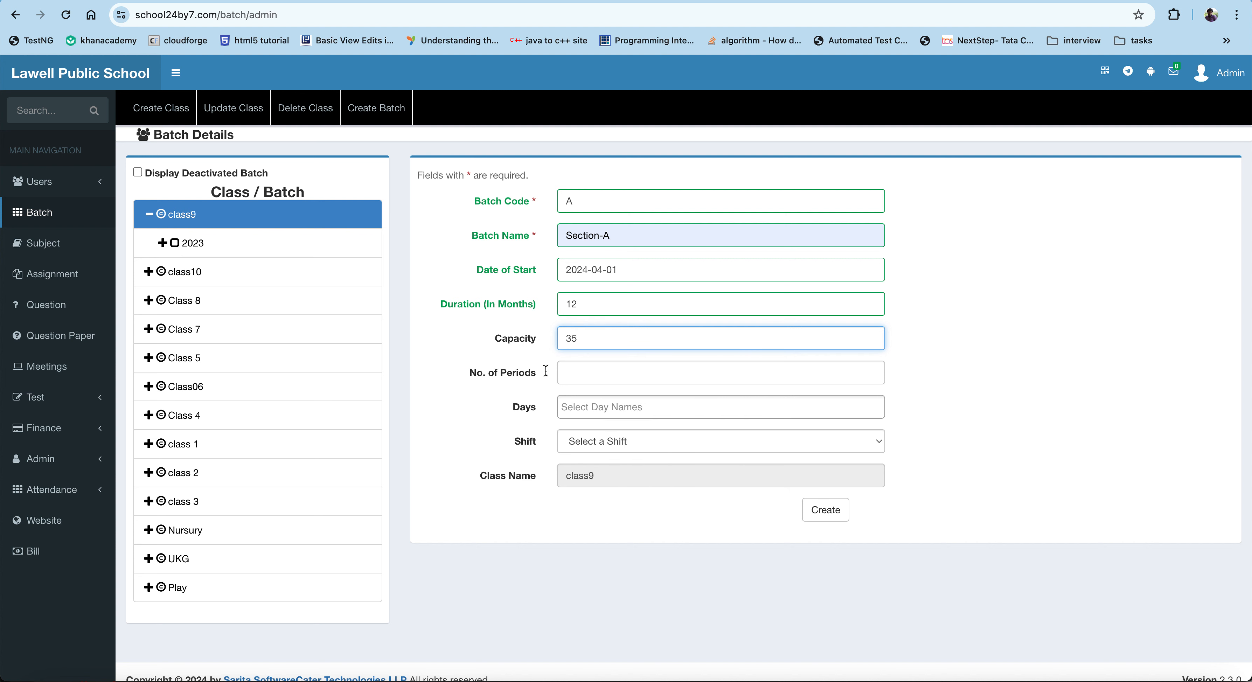
click(589, 372)
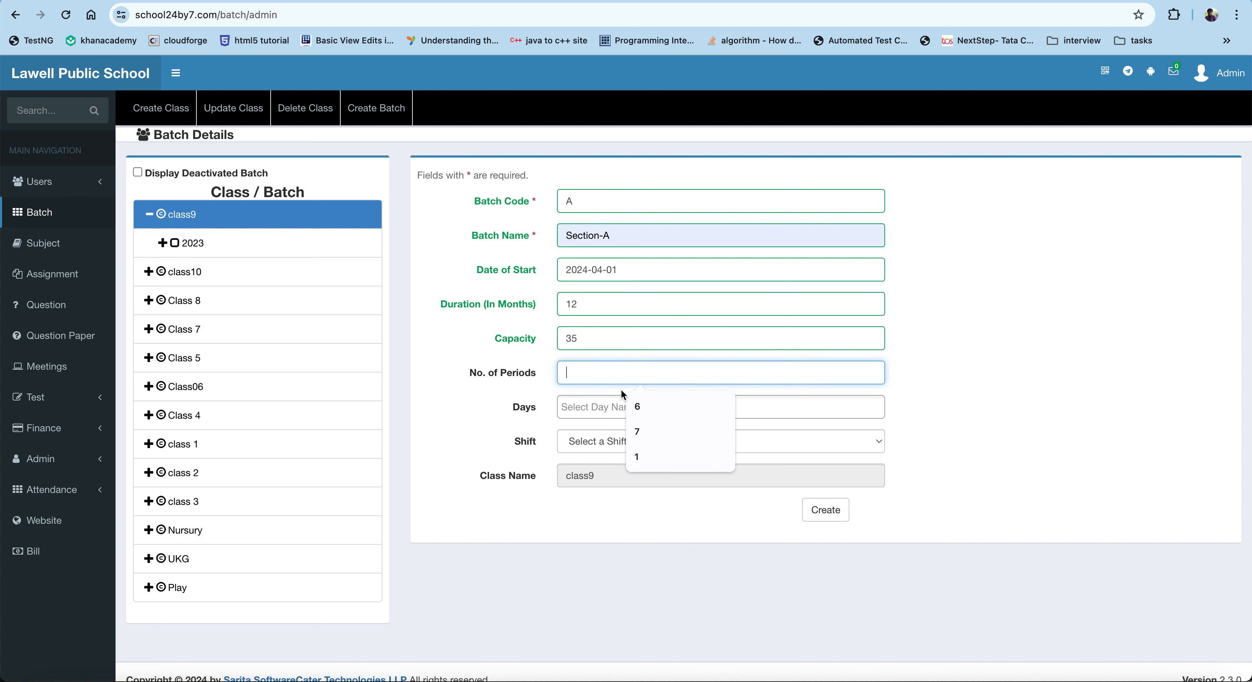
click(637, 406)
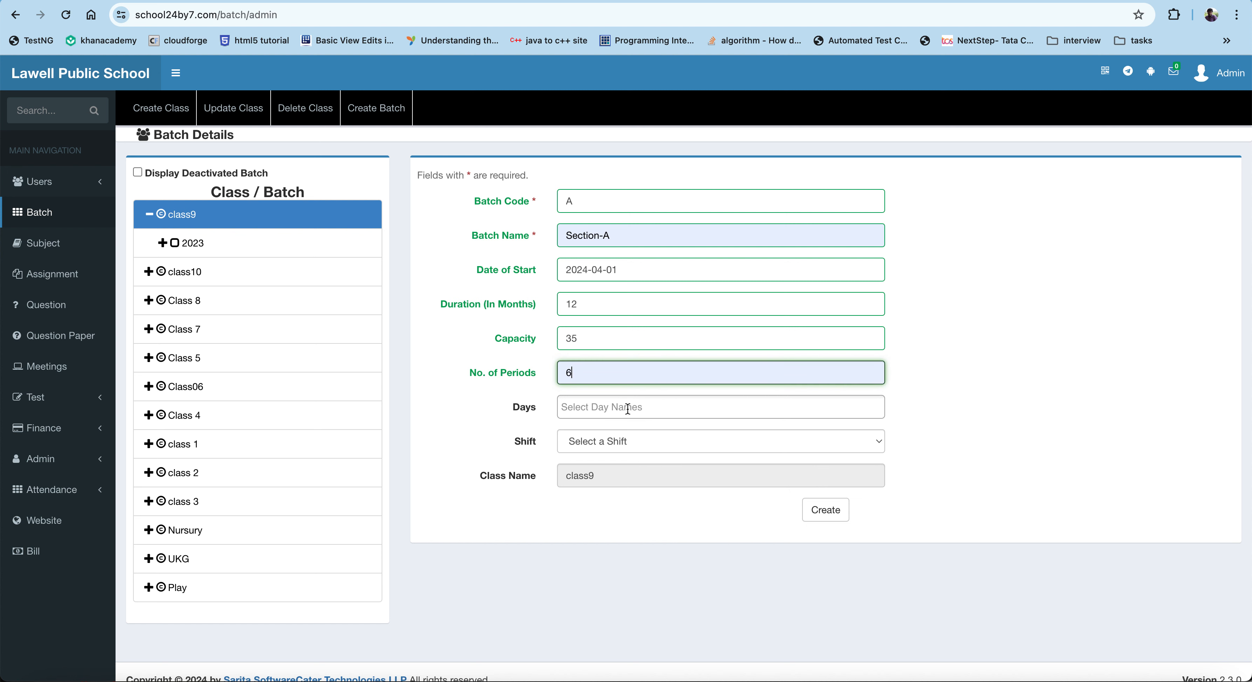
Step: Select Mon through Sat as the batch days and assign the LPS_MRNG(06:30:00-11:30:00) shift
click(627, 408)
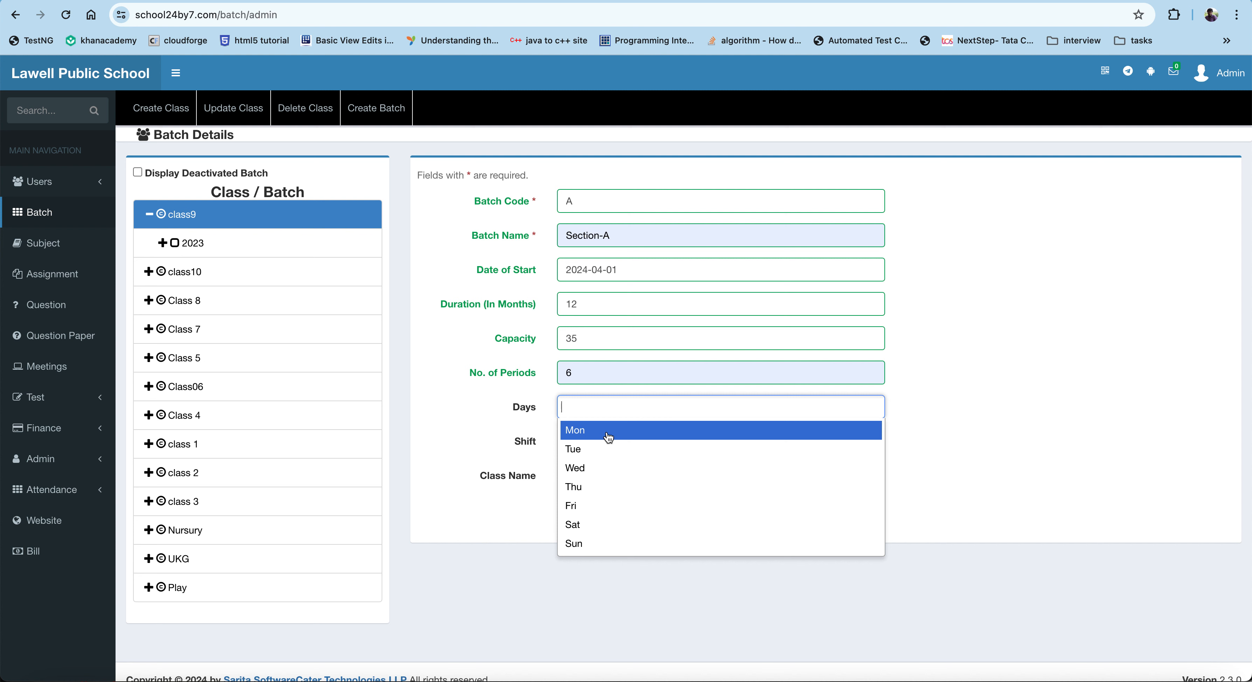
key(Down)
key(Down)
key(Up)
key(Up)
key(Return)
click(648, 408)
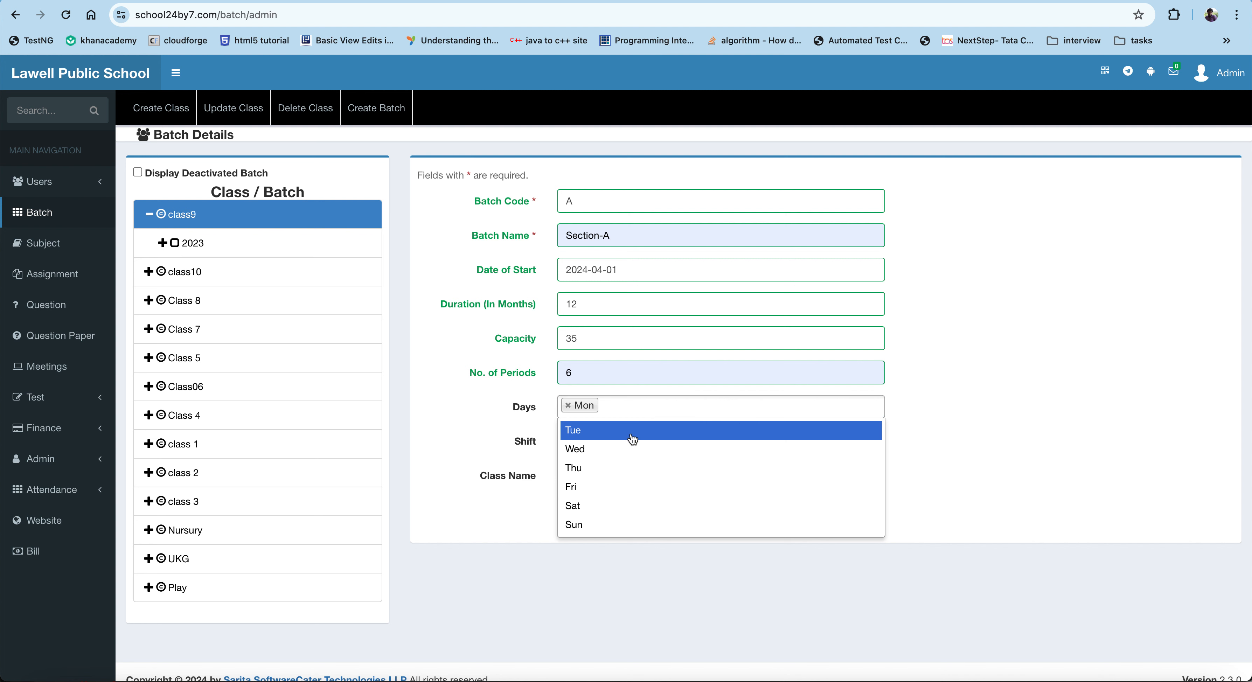
click(637, 431)
click(665, 408)
click(648, 431)
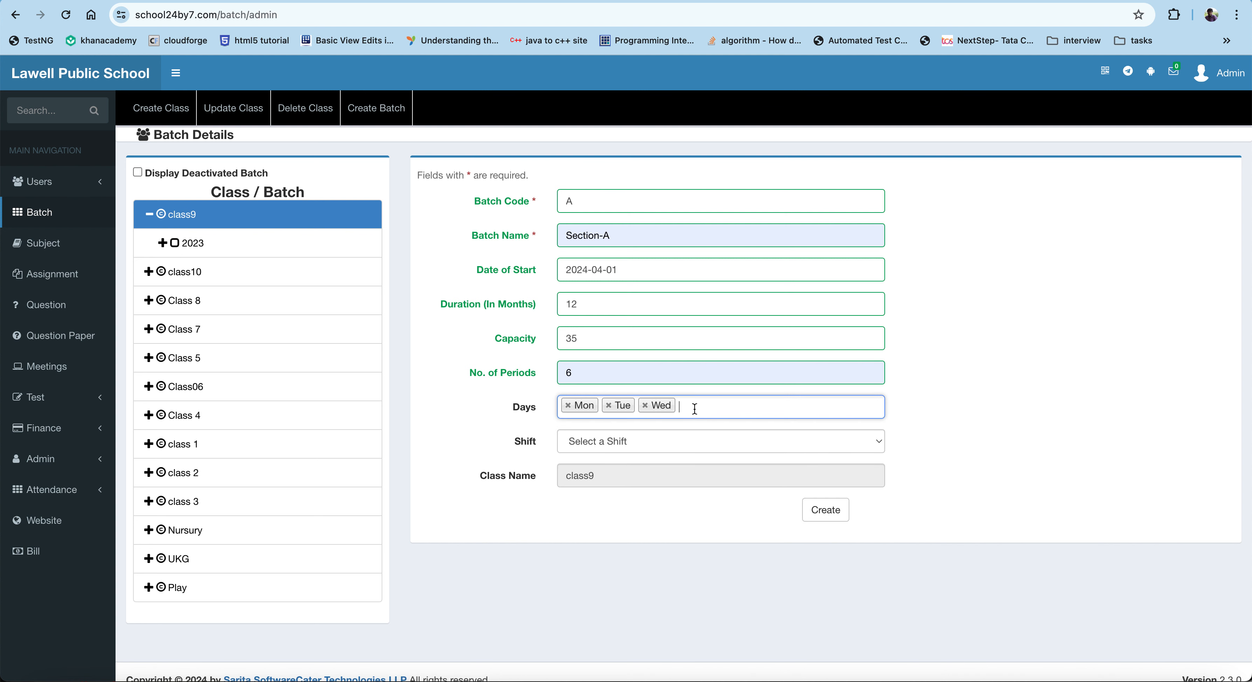
click(695, 409)
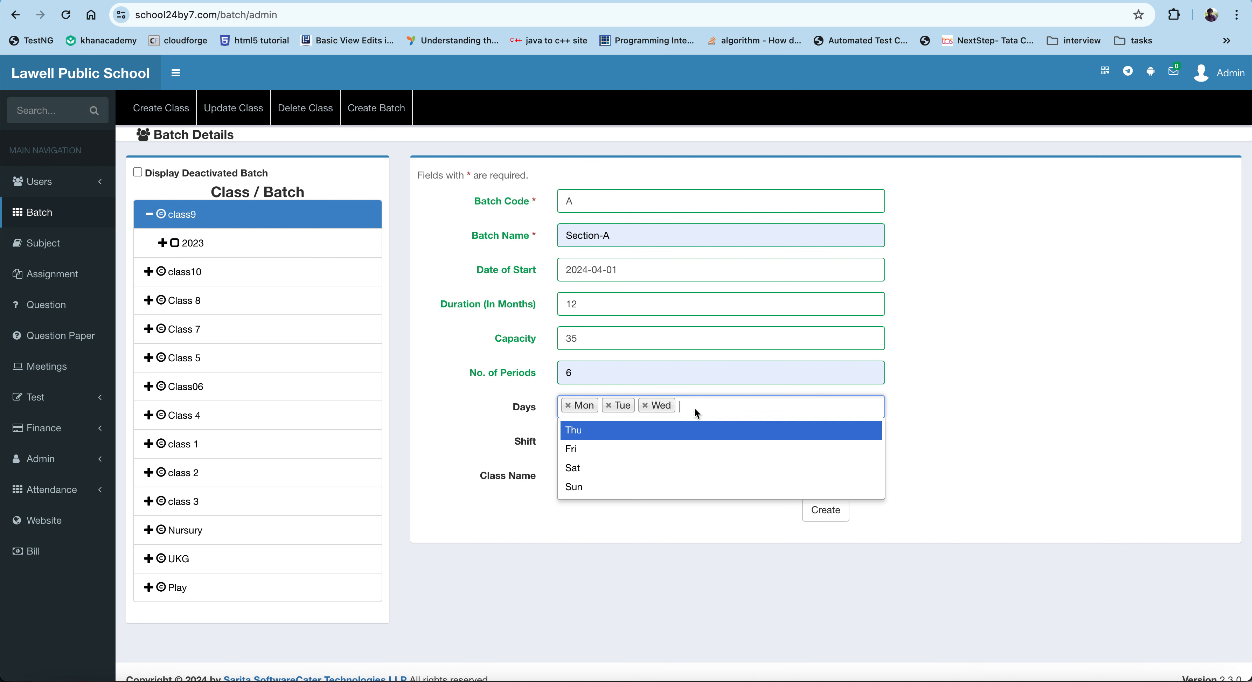
click(685, 430)
click(718, 415)
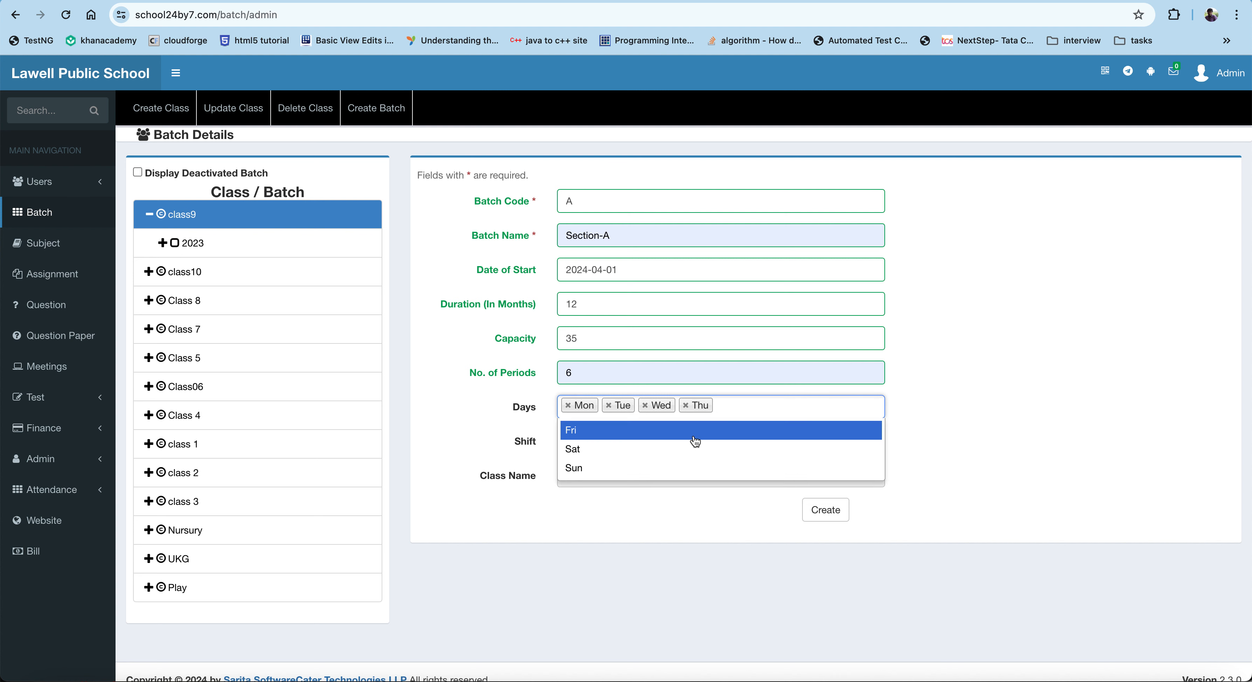
click(723, 428)
click(755, 408)
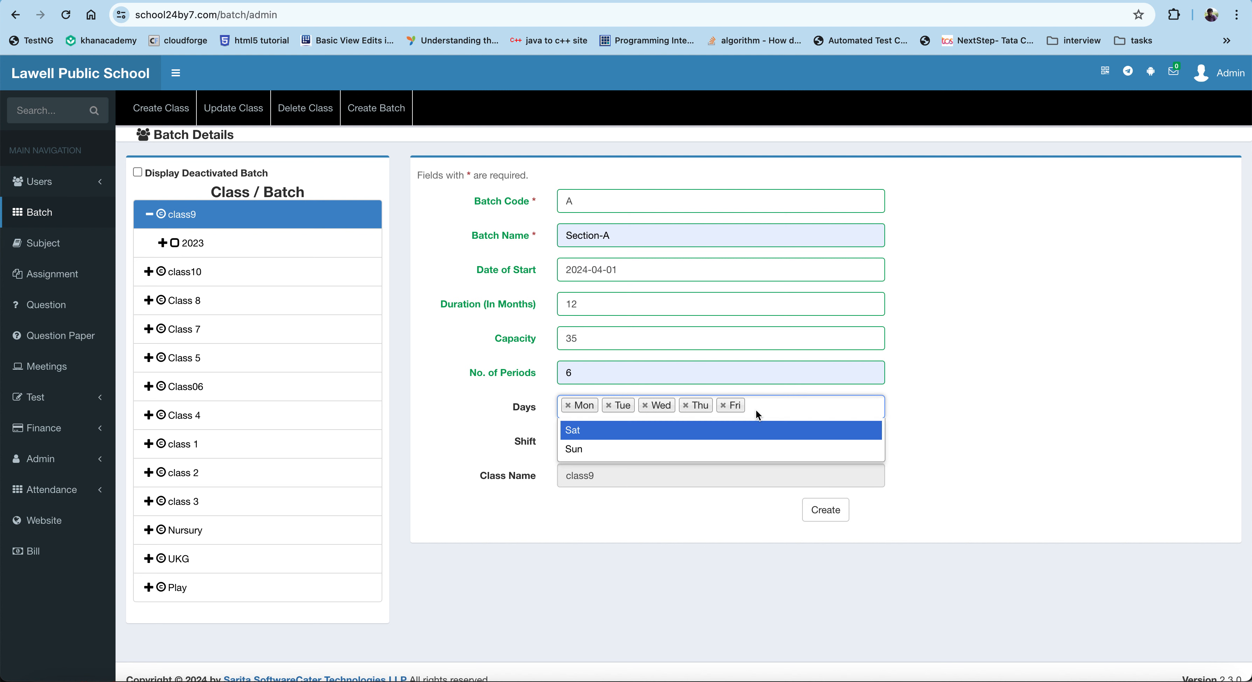
click(718, 433)
click(671, 443)
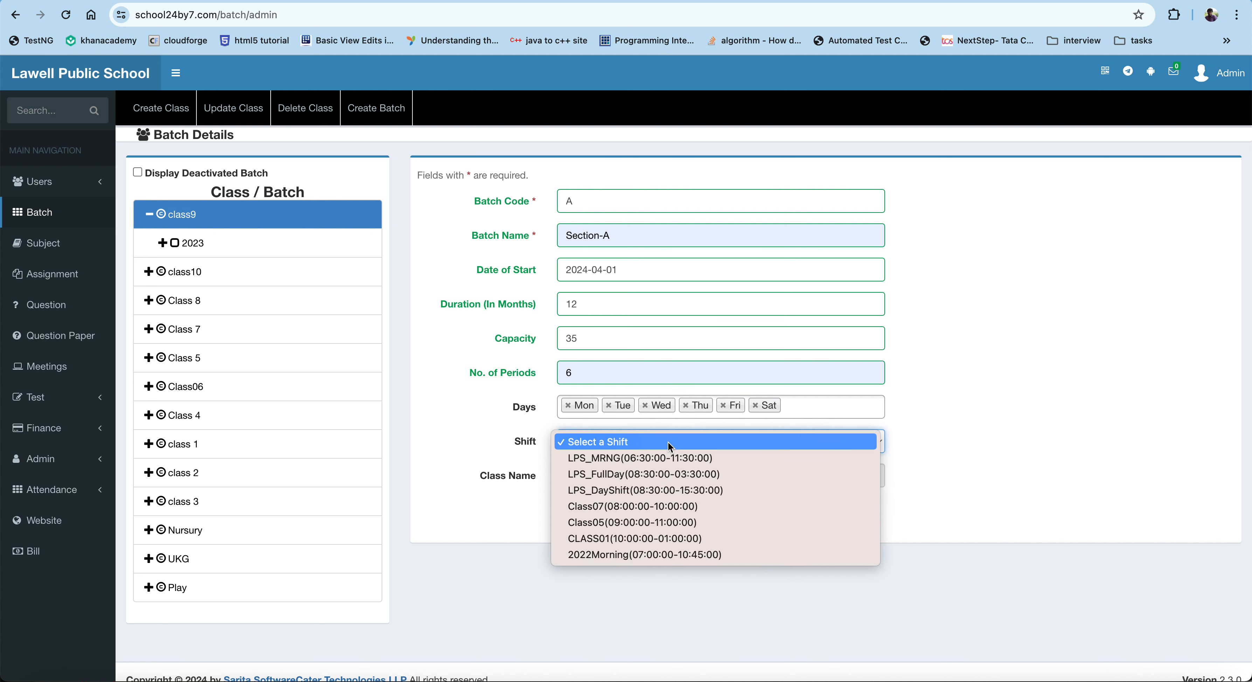
click(650, 463)
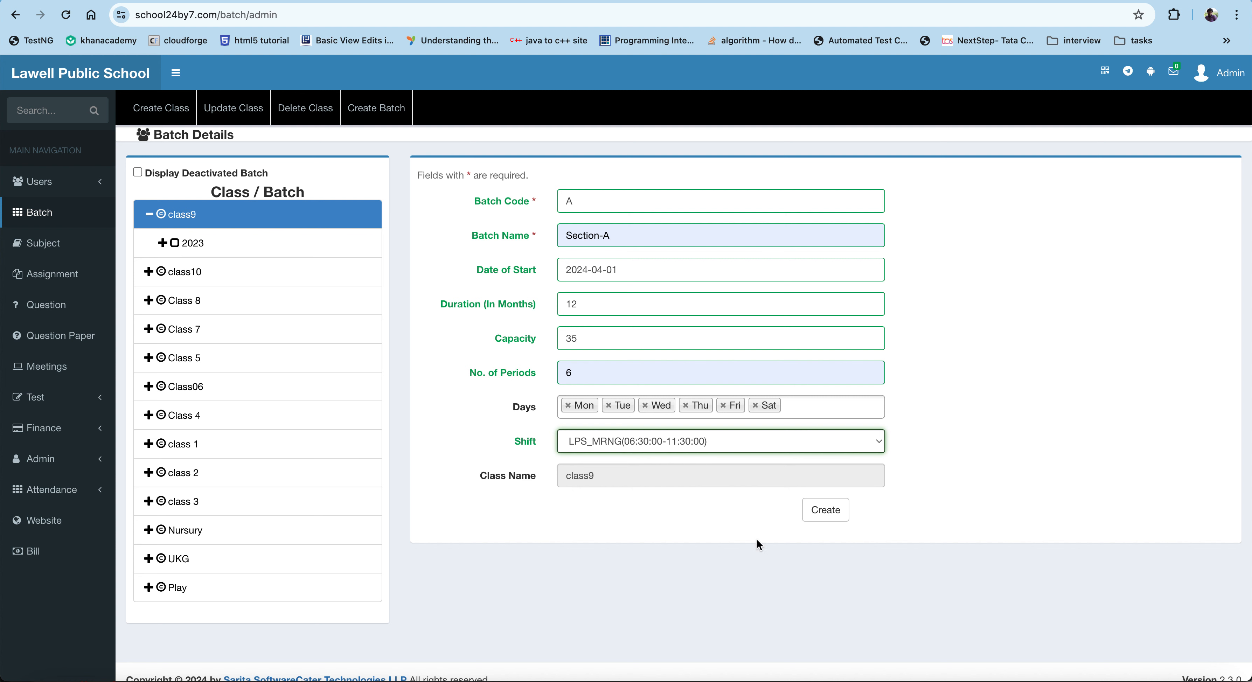
Step: Create the Section-A batch and open it under class9's 2024 batches
click(828, 518)
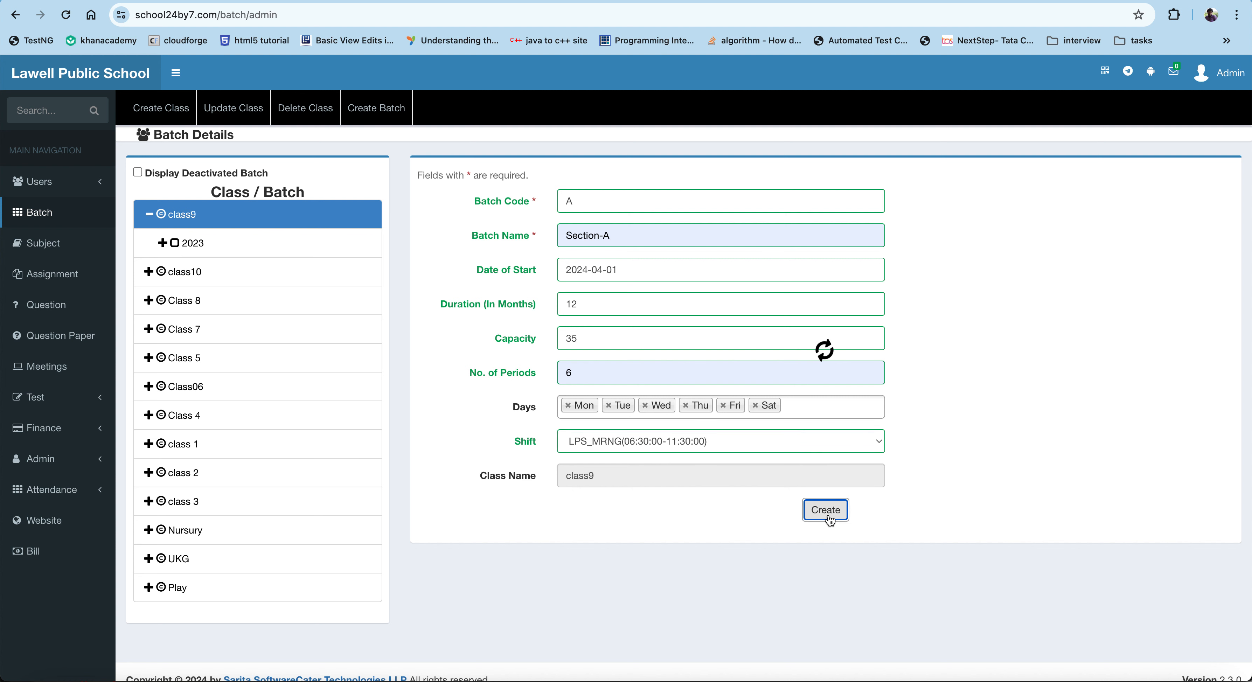
click(149, 215)
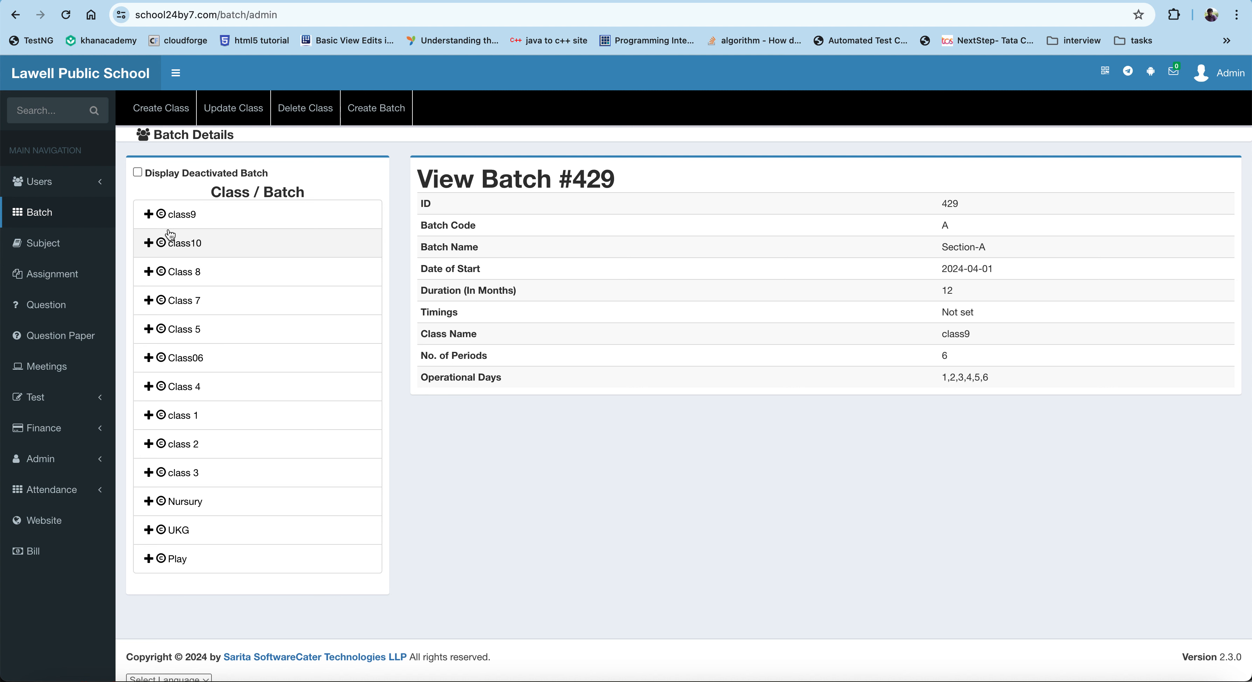
click(150, 216)
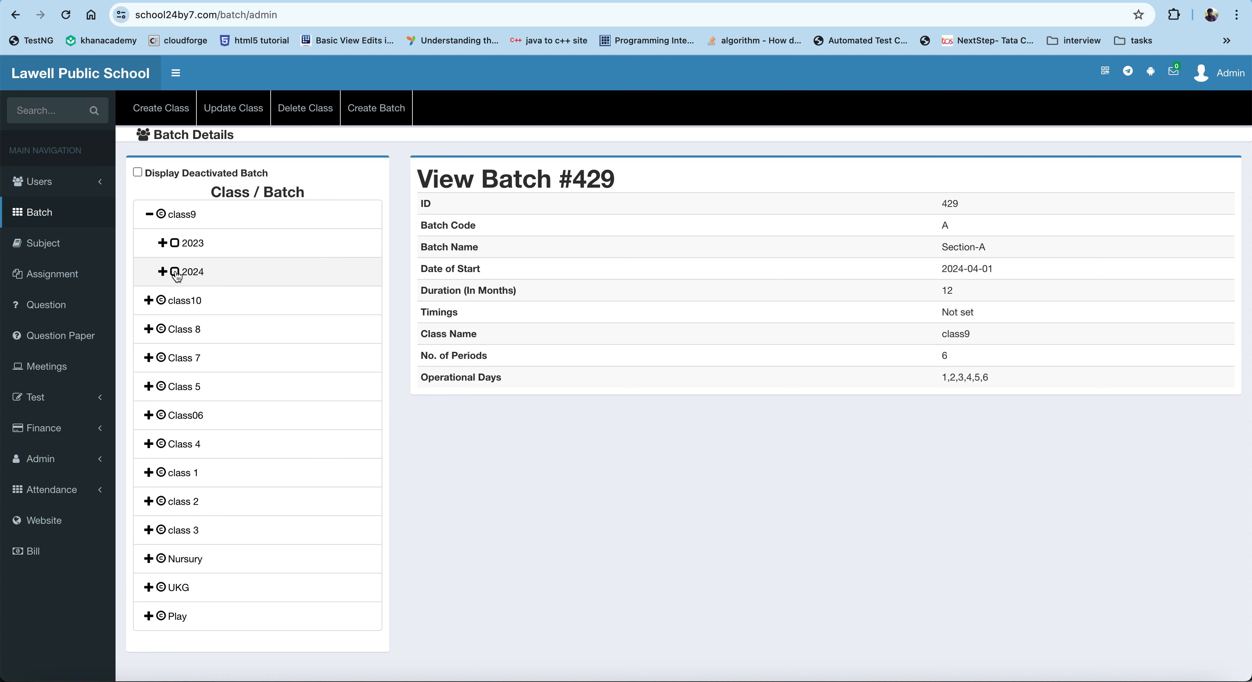
click(163, 272)
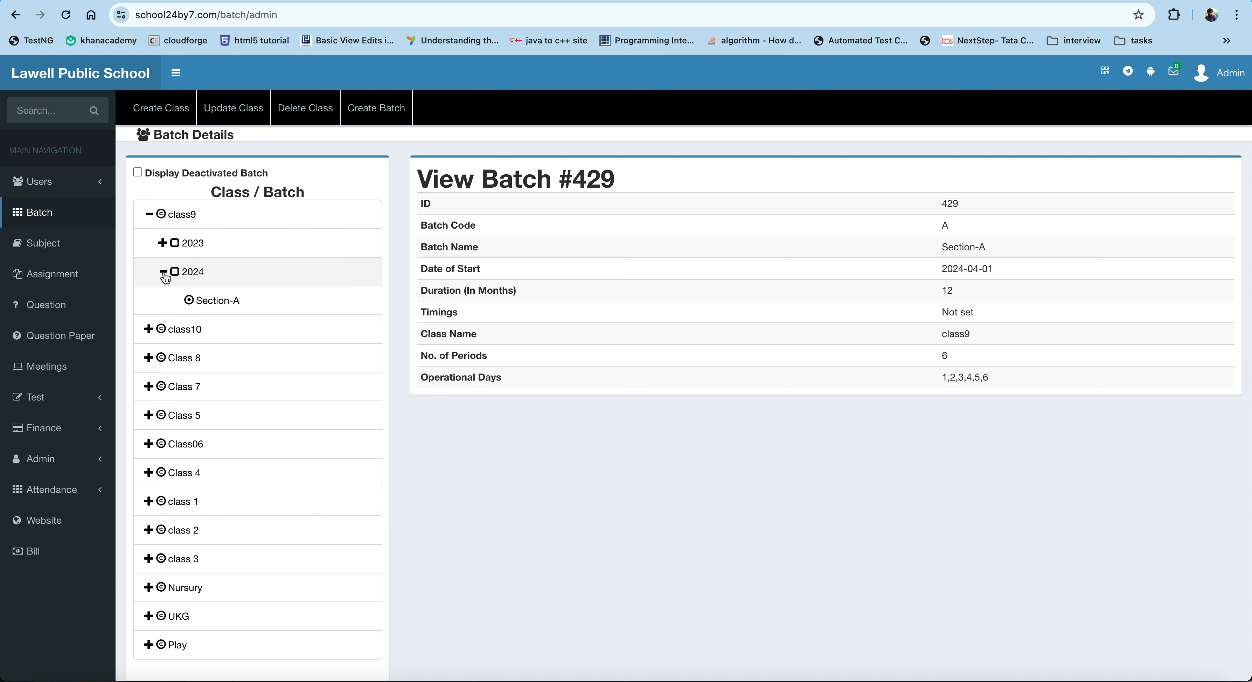
click(204, 302)
click(204, 301)
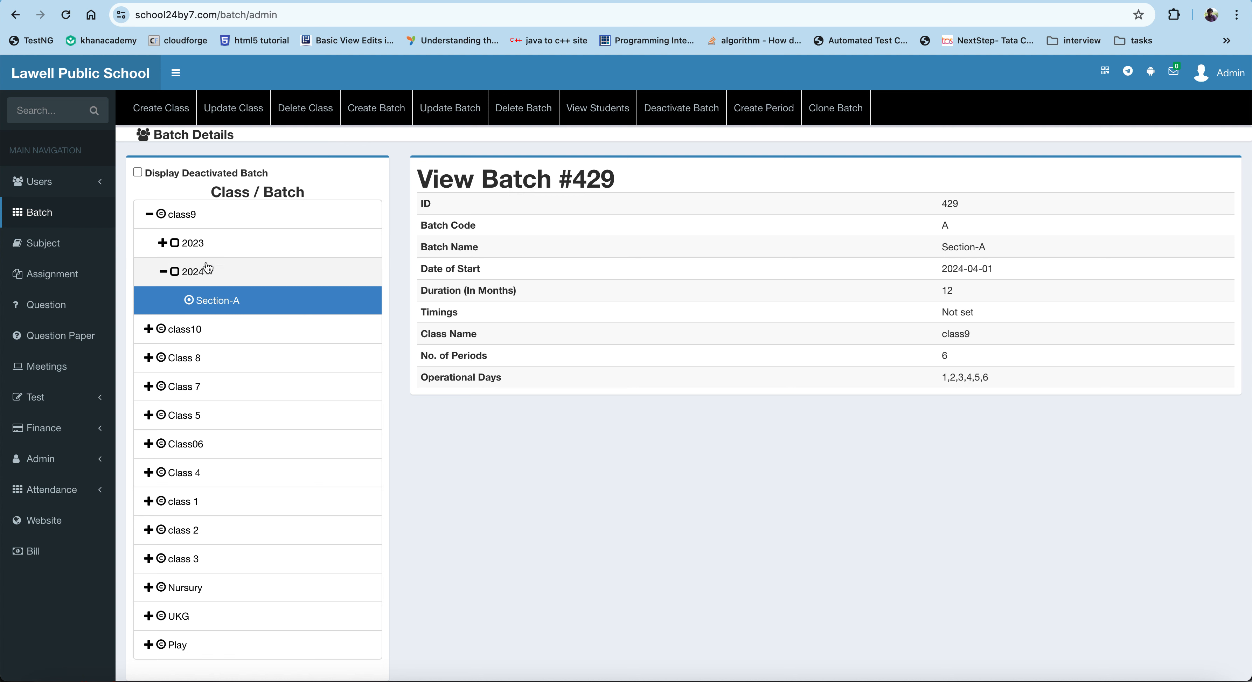
Step: Start another batch for class9 with batch code B and batch name Section-B
click(207, 215)
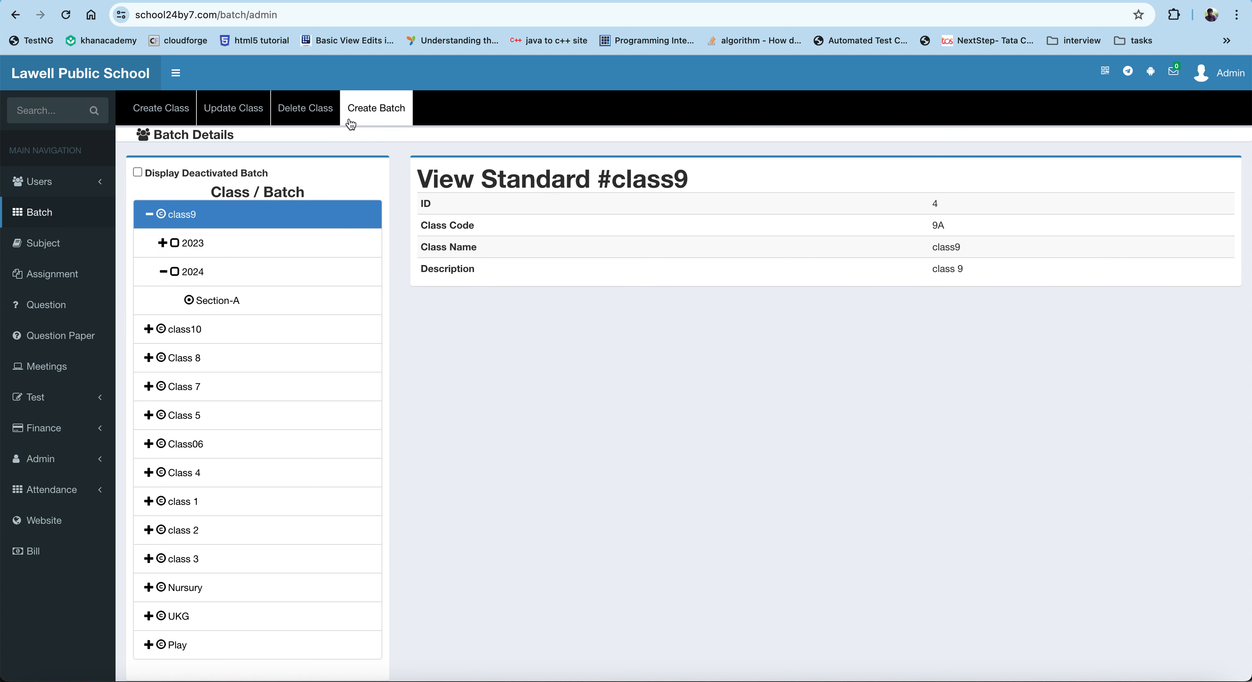
click(361, 113)
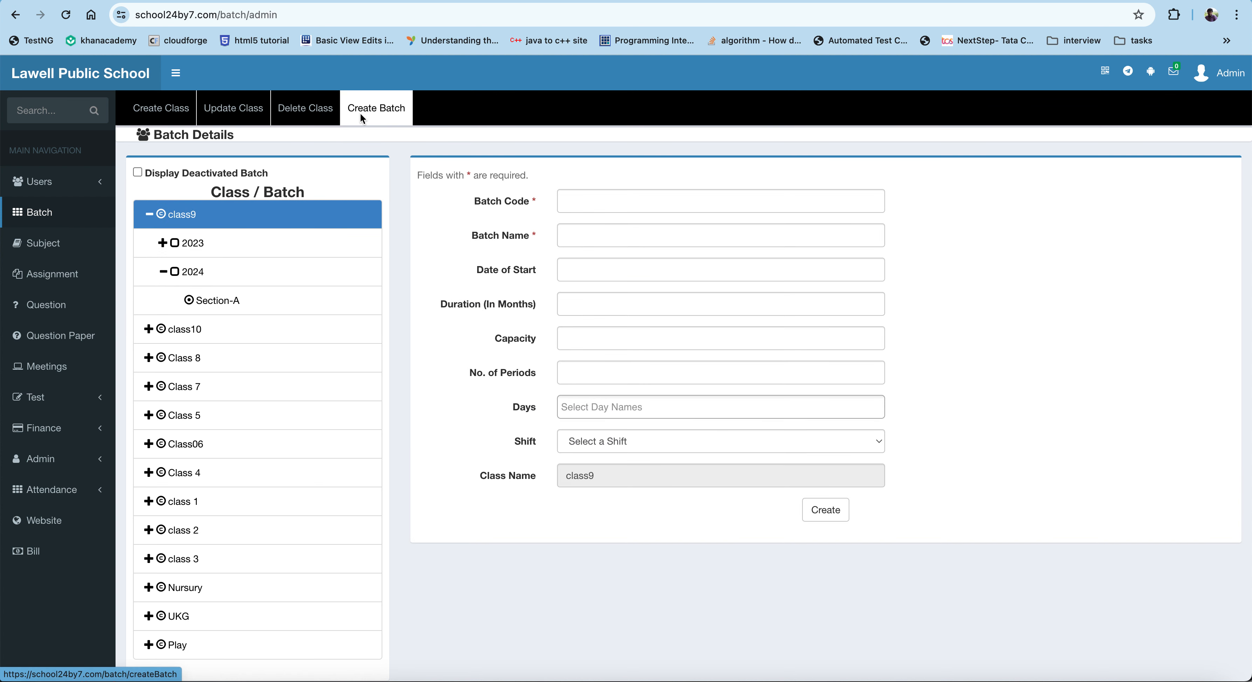
click(589, 202)
text(B)
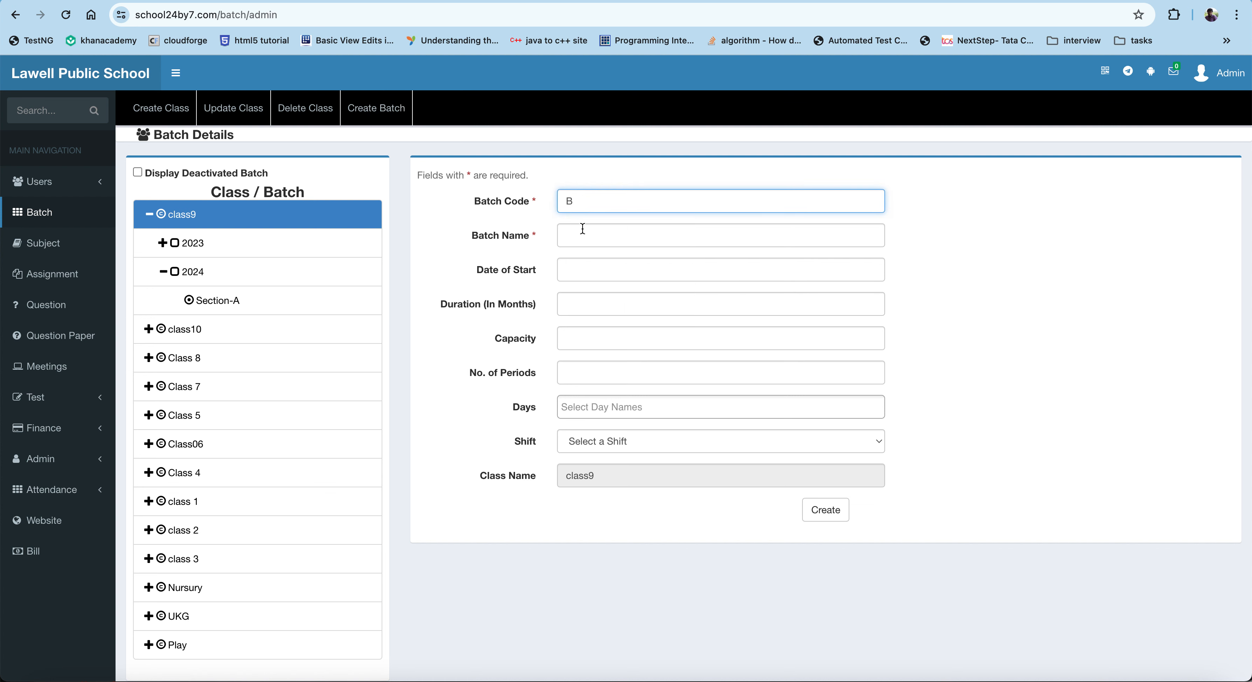
click(581, 231)
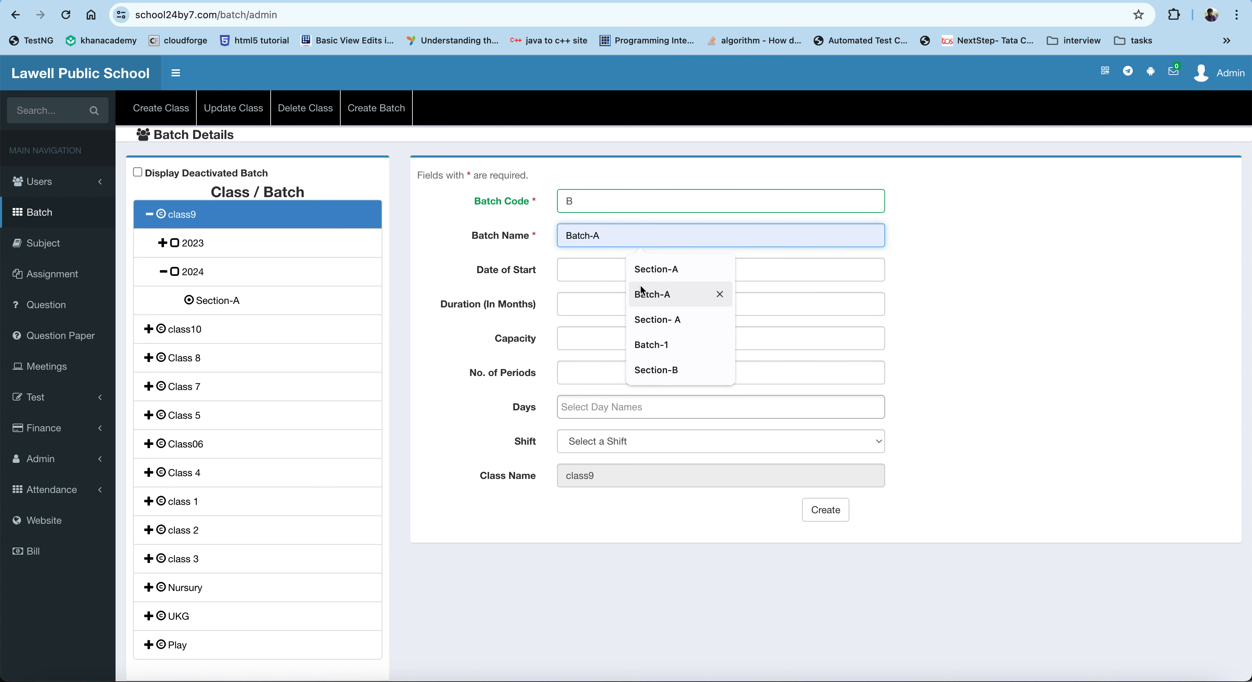
click(644, 274)
key(BackSpace)
text(B)
Step: Set the batch start date to 2024-04-01 and the duration to 12 months
click(644, 277)
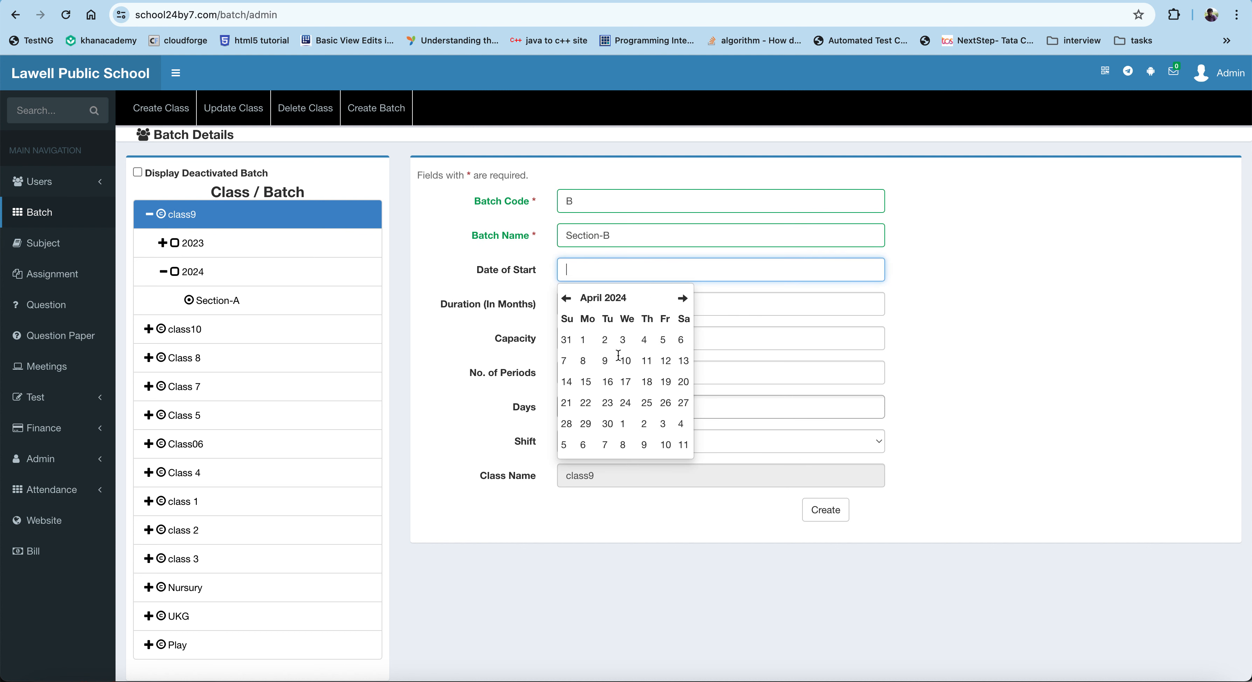
click(585, 340)
click(581, 305)
text(12)
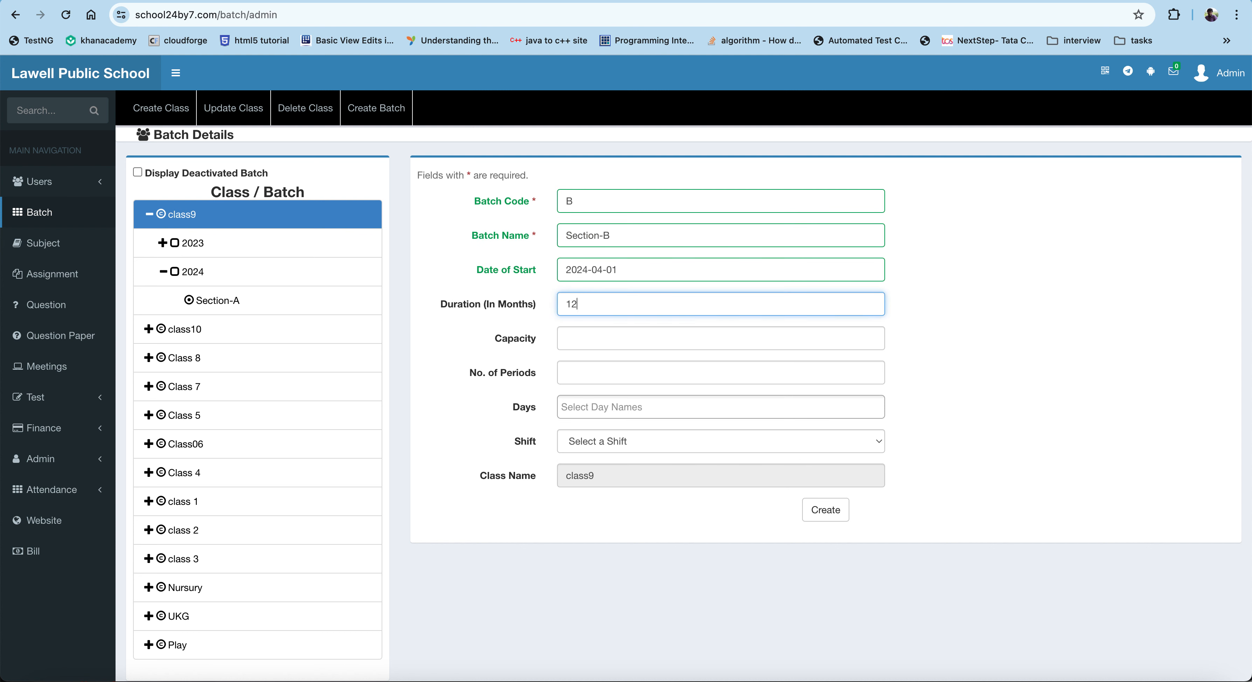
Step: Set the batch capacity to 35 and the number of periods to 6
click(582, 335)
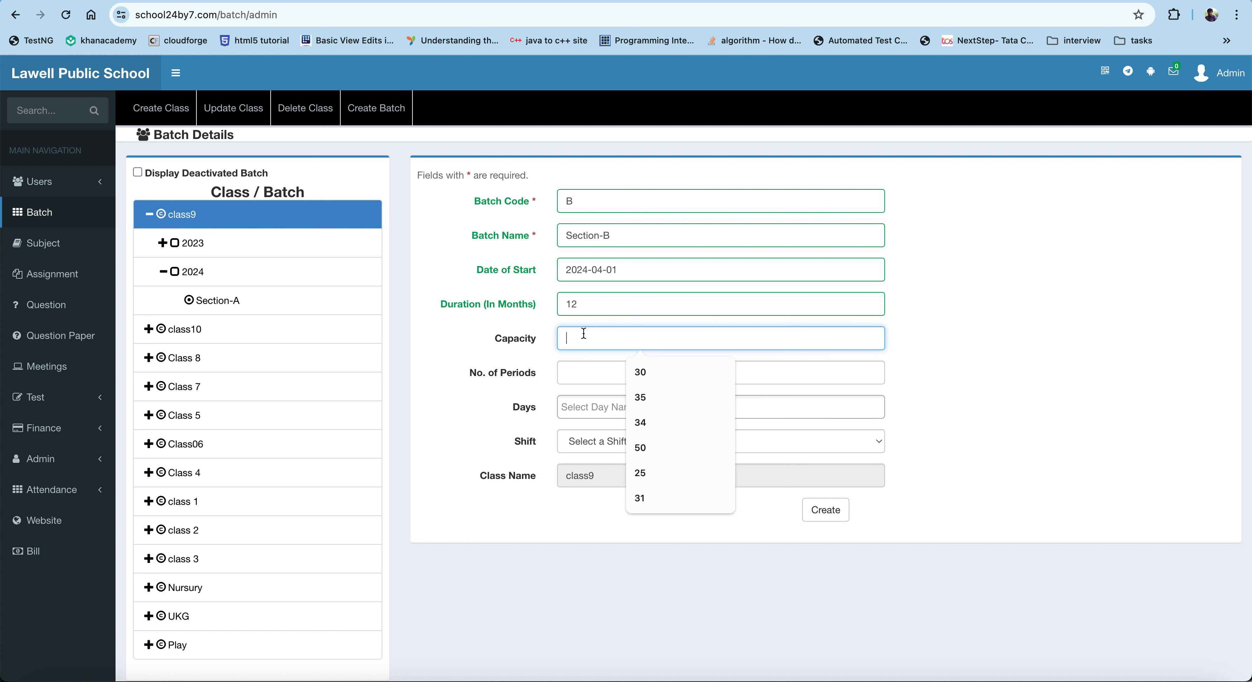
text(35)
click(582, 370)
text(6)
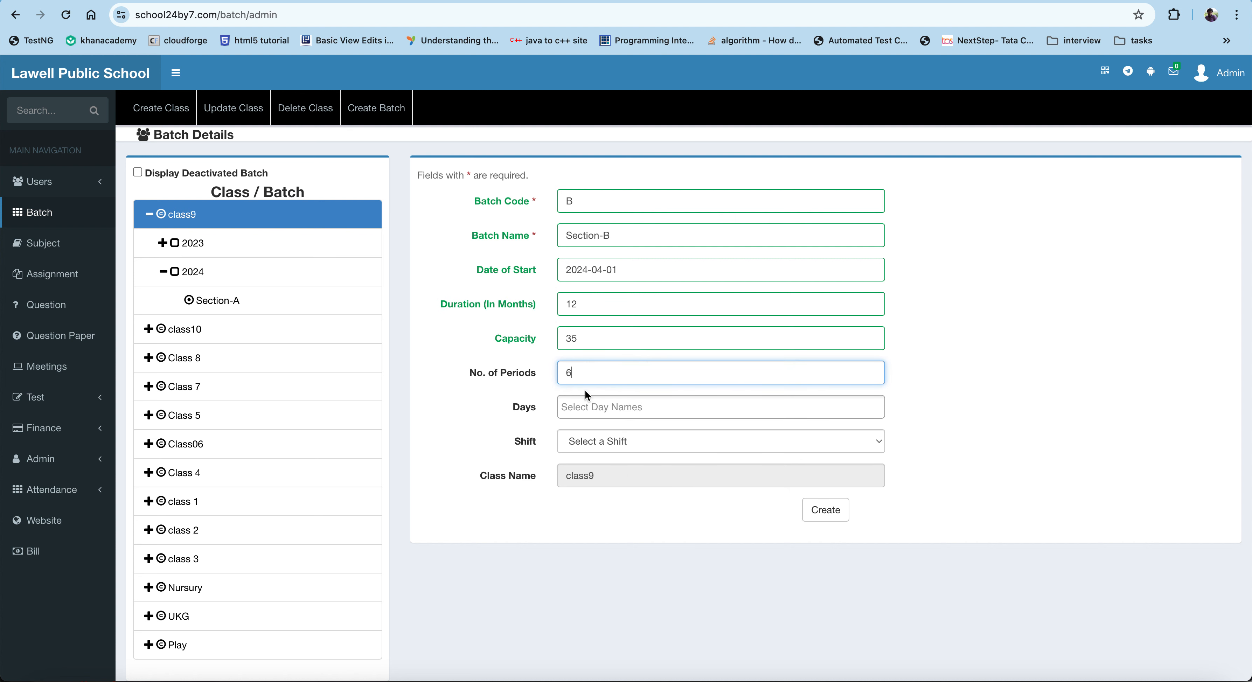
Step: Select Mon through Sat as the batch days
click(587, 406)
click(589, 430)
click(621, 411)
click(613, 432)
click(652, 408)
click(637, 430)
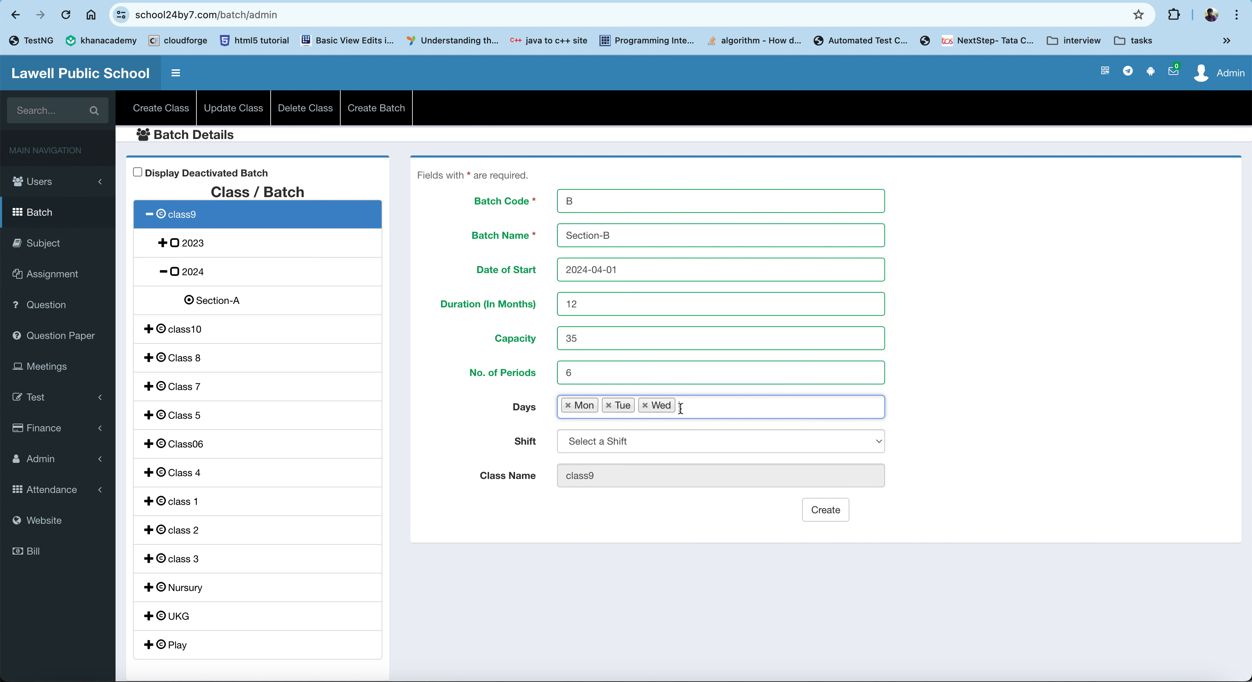
click(680, 408)
click(673, 432)
click(734, 416)
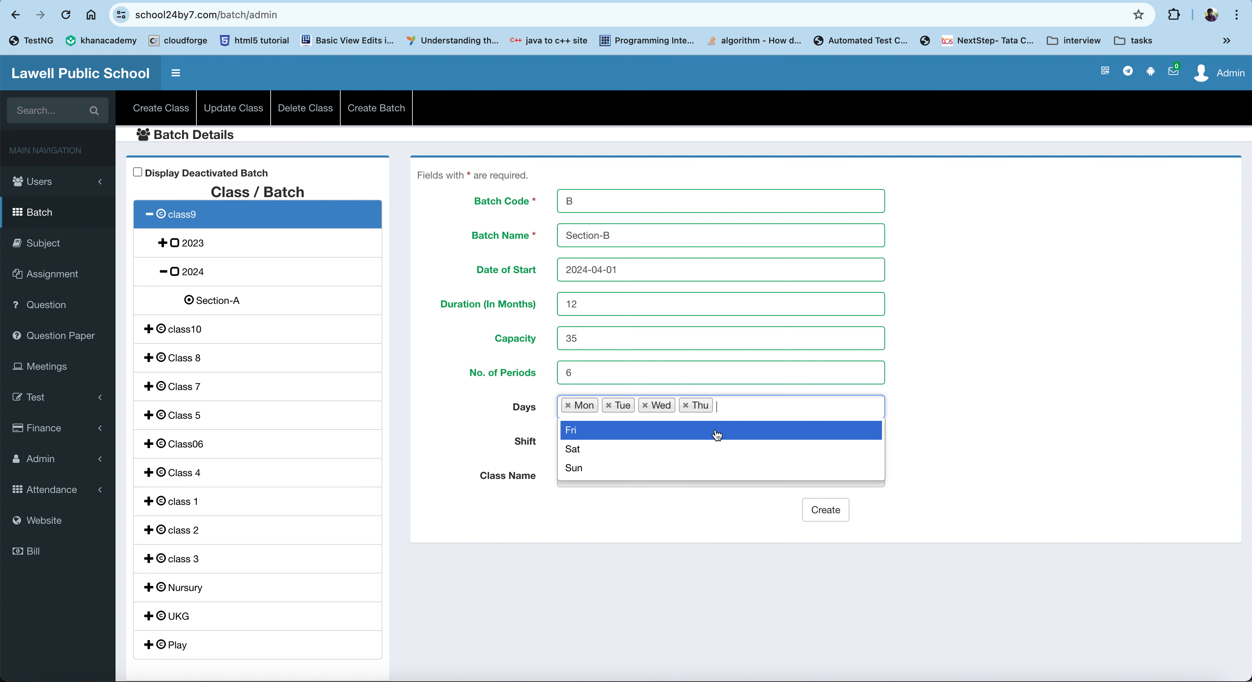
click(717, 433)
click(746, 410)
click(739, 432)
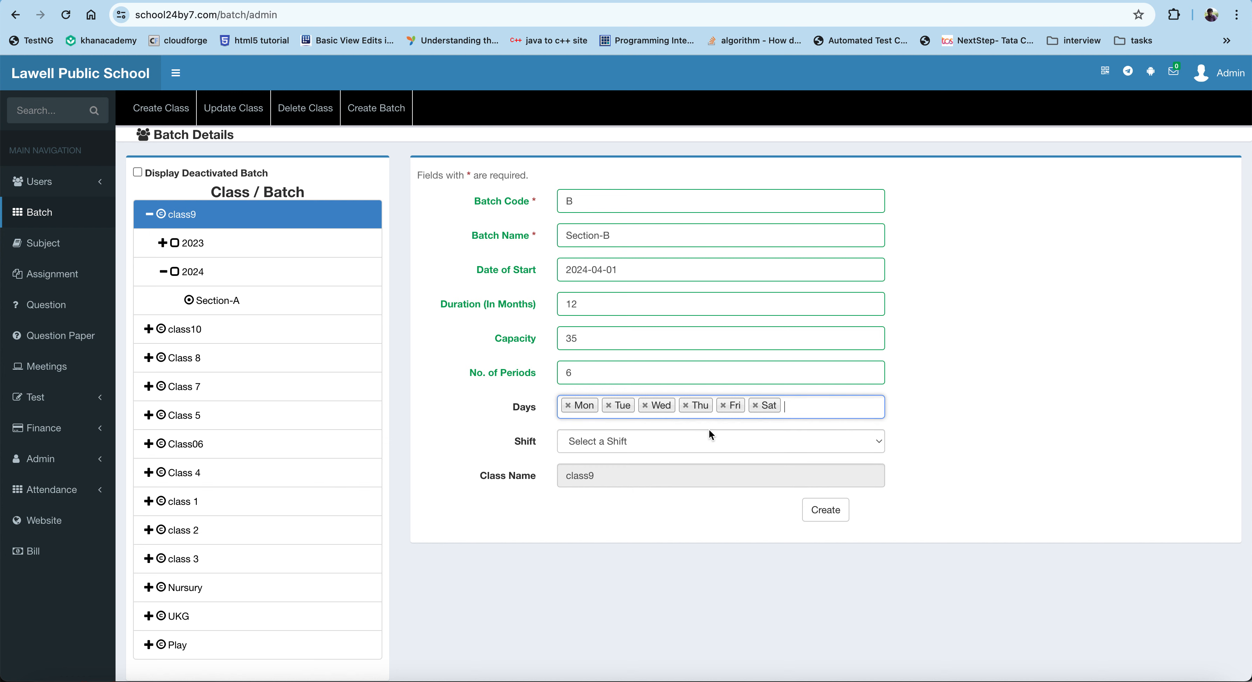
Step: Choose the shift for the batch and create the Section-B batch
click(705, 435)
click(647, 456)
click(825, 508)
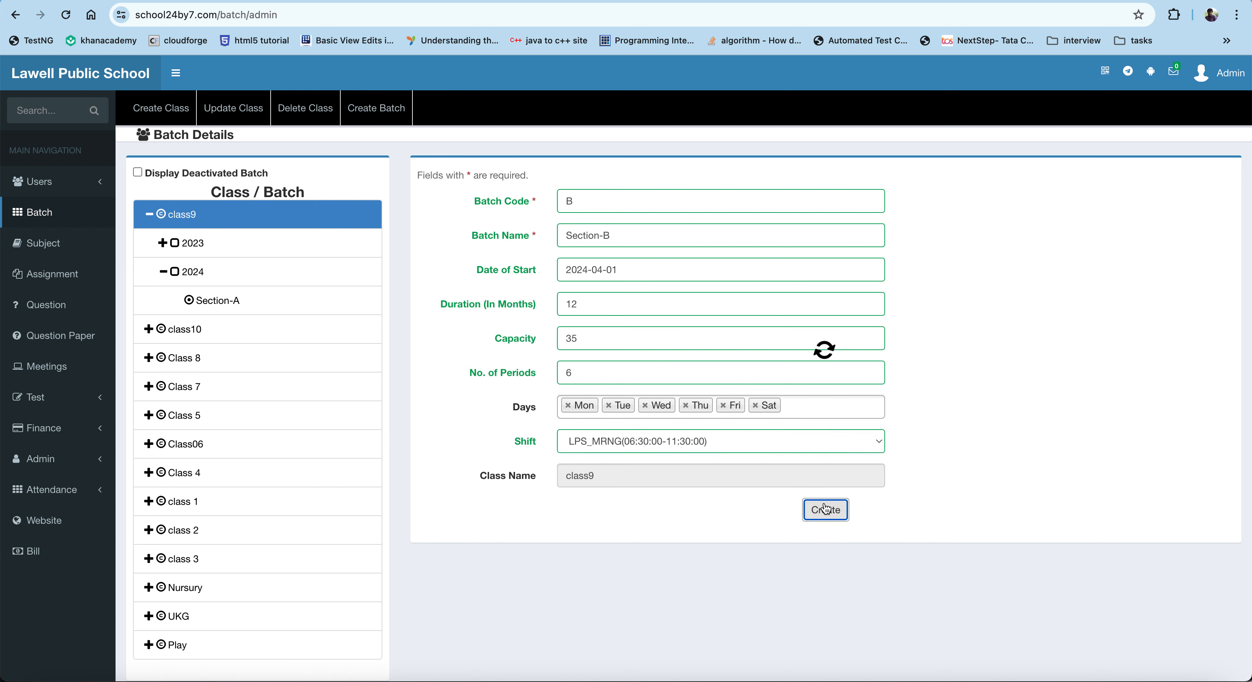
Step: Expand class9's 2024 batches and view the Section-A and Section-B batch details
click(159, 217)
click(164, 271)
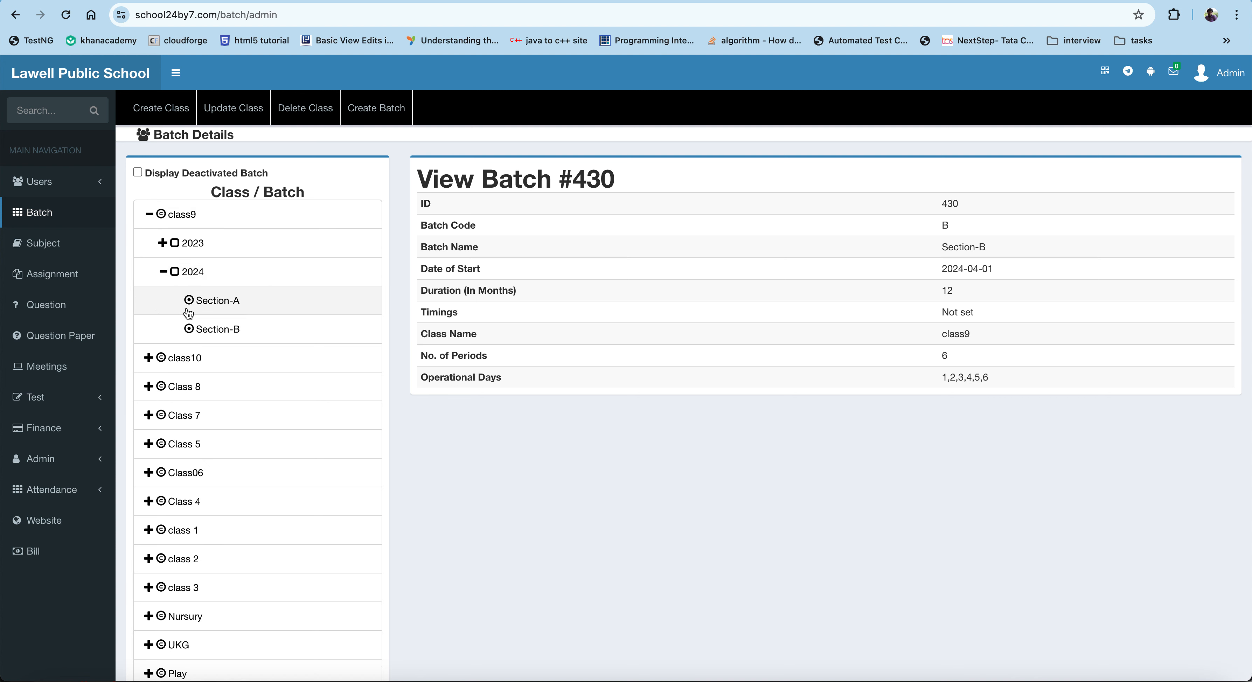
click(215, 307)
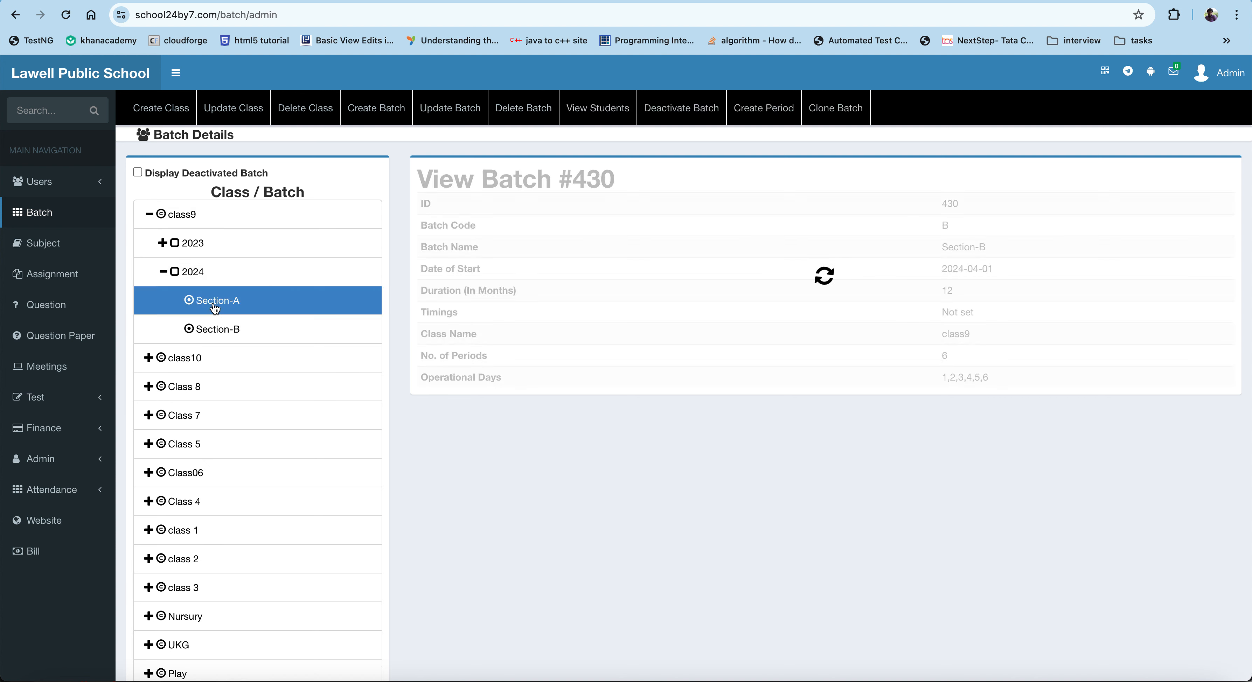
click(228, 337)
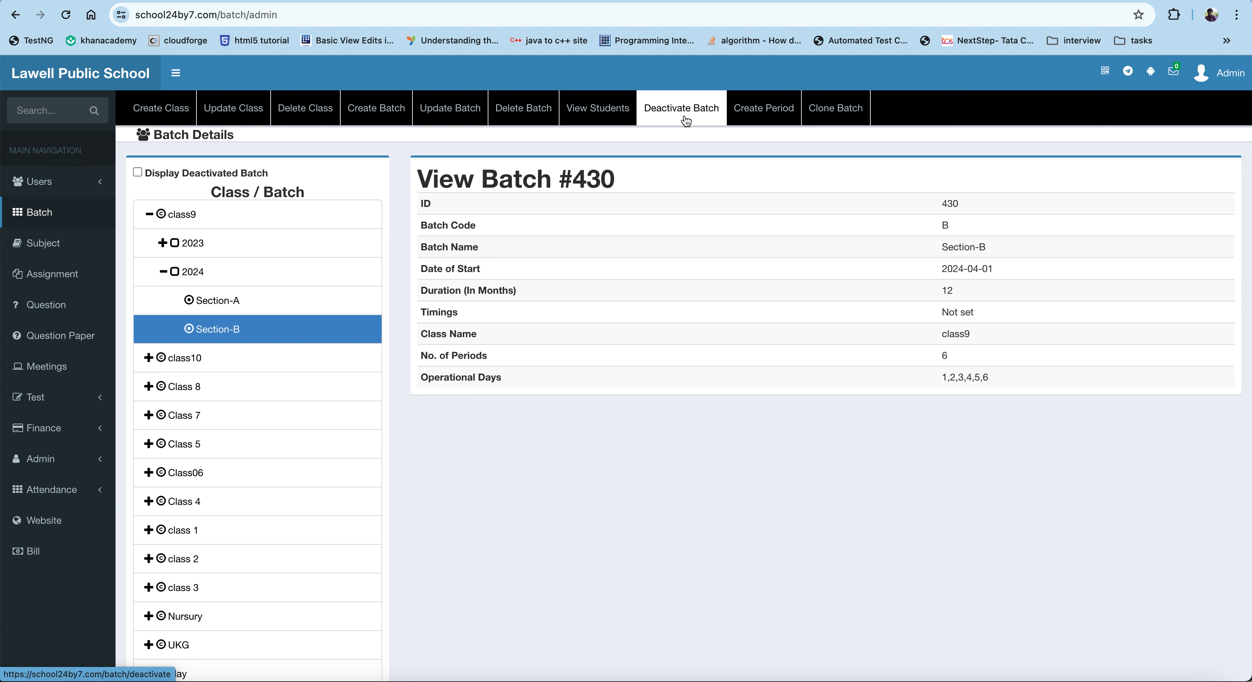
Step: Deactivate class9's 2023 Section-A batch with the reason "session is over"
click(164, 243)
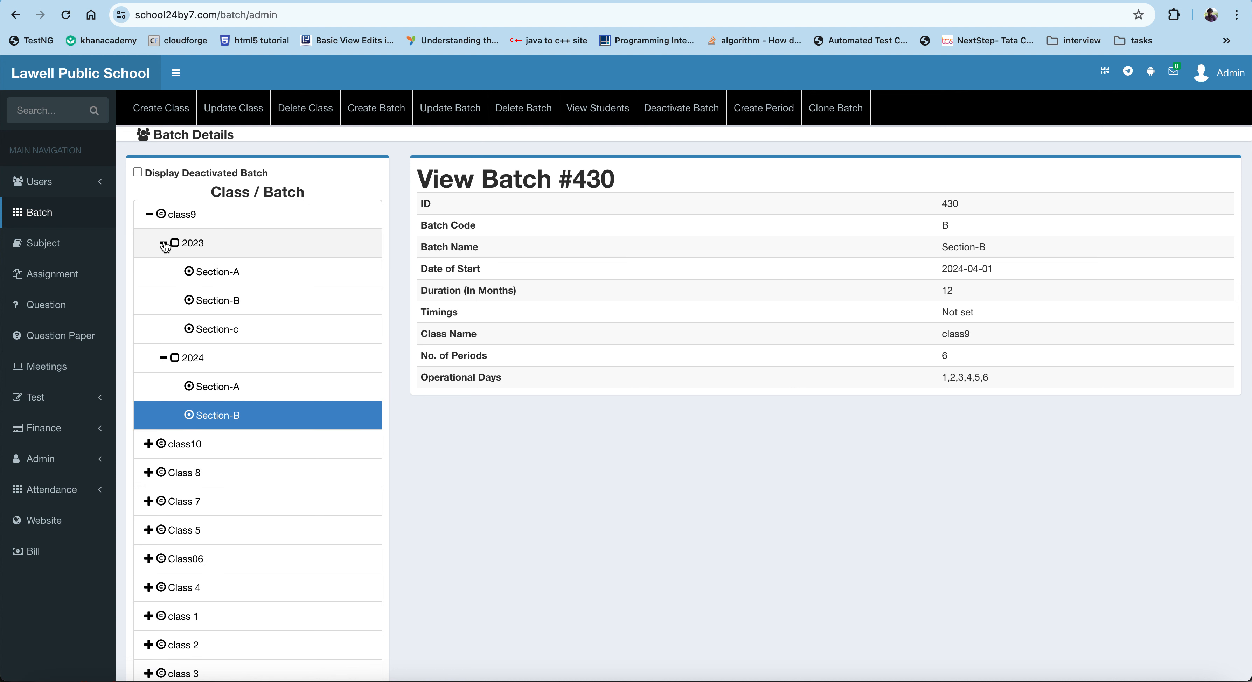
click(227, 274)
click(691, 113)
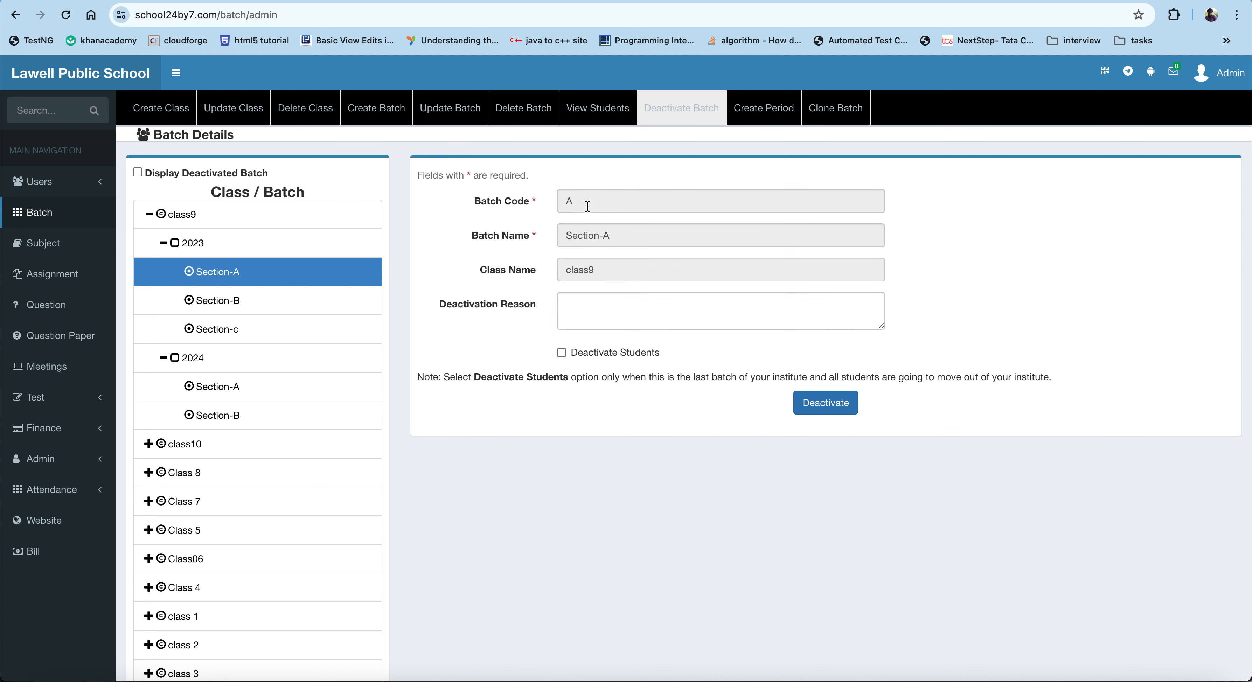
click(582, 306)
text(sess)
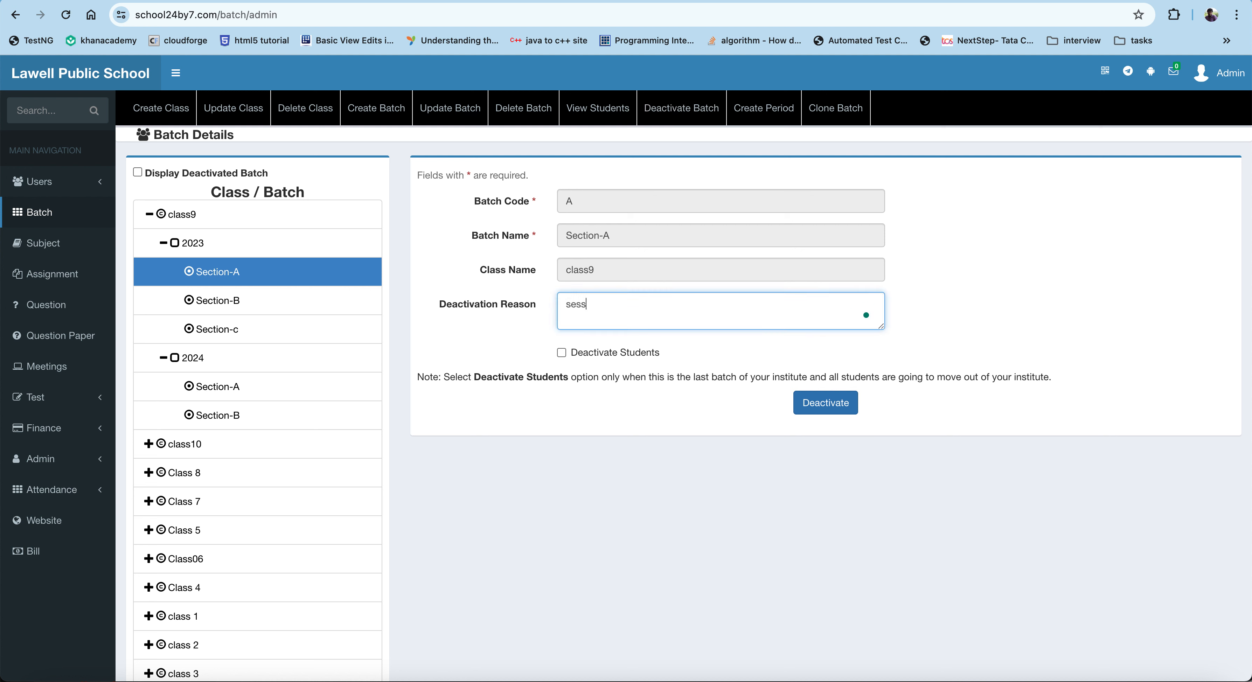
text(ion is over)
click(828, 412)
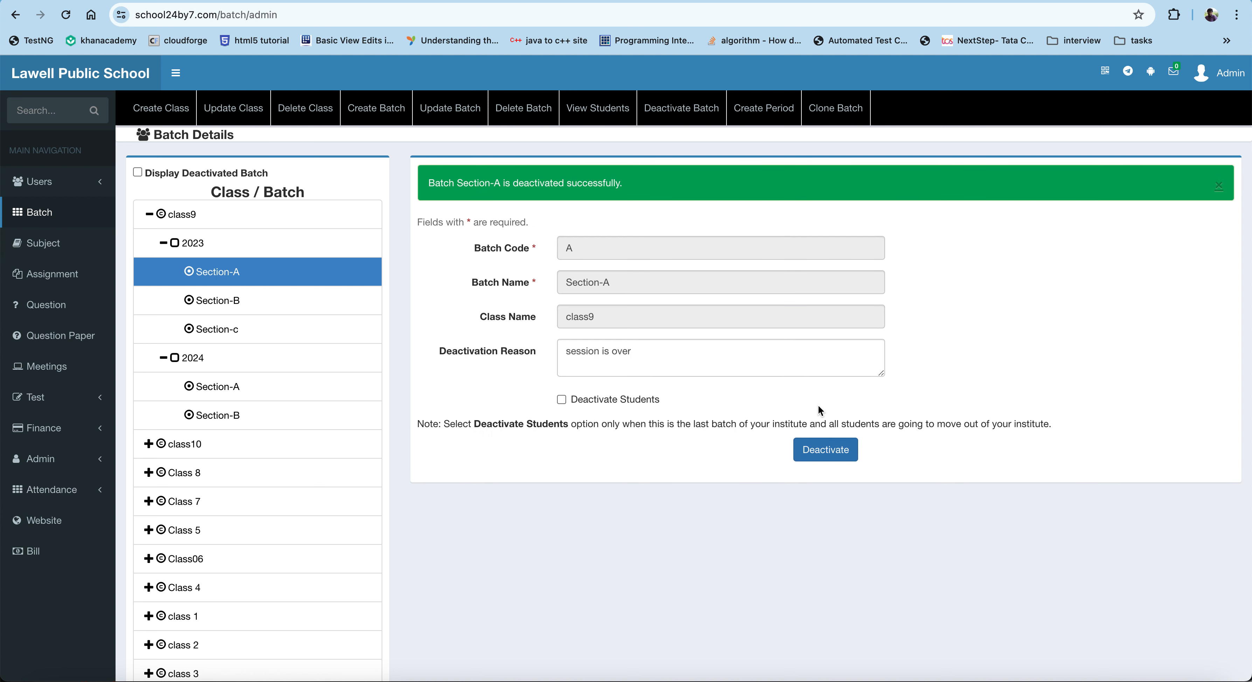
Step: Toggle the display of deactivated batches to check class9's 2023 batches
click(148, 214)
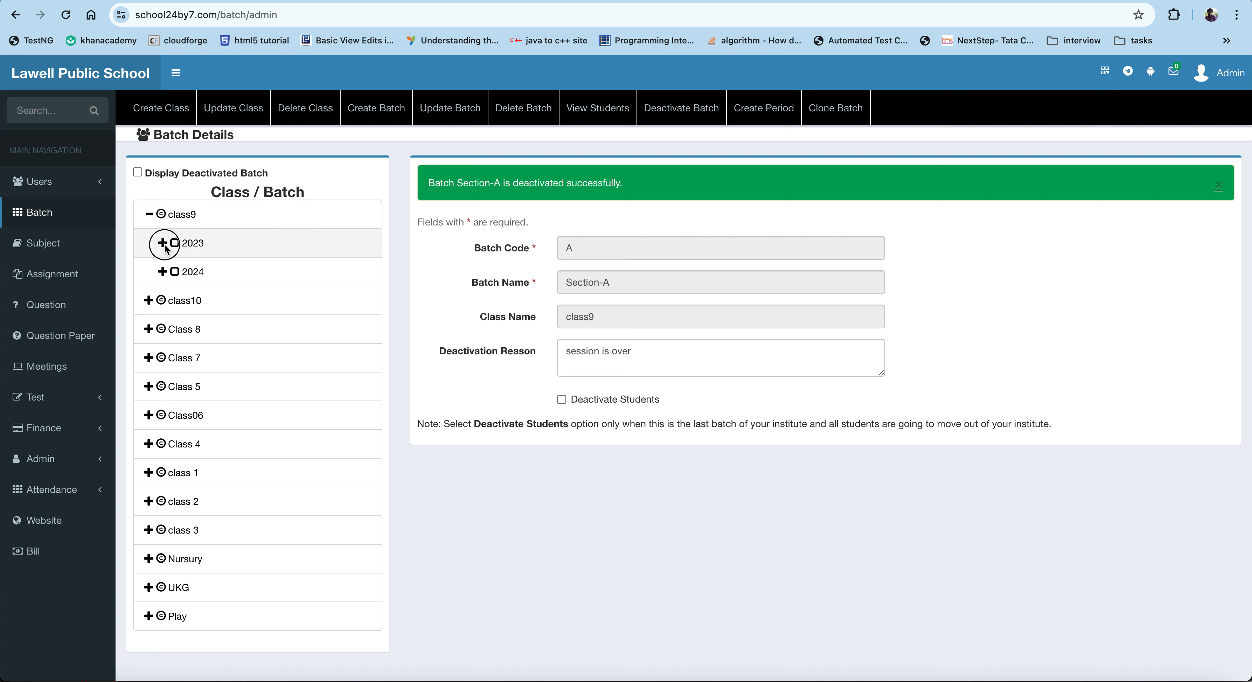
click(167, 246)
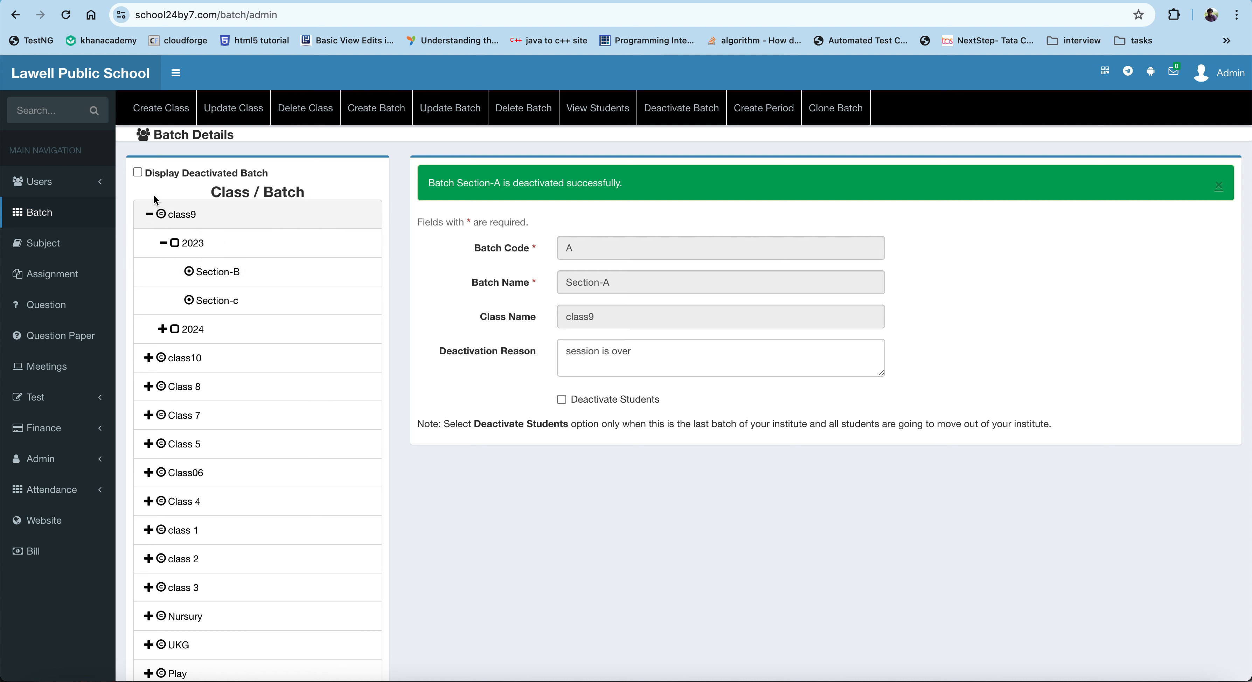
click(138, 173)
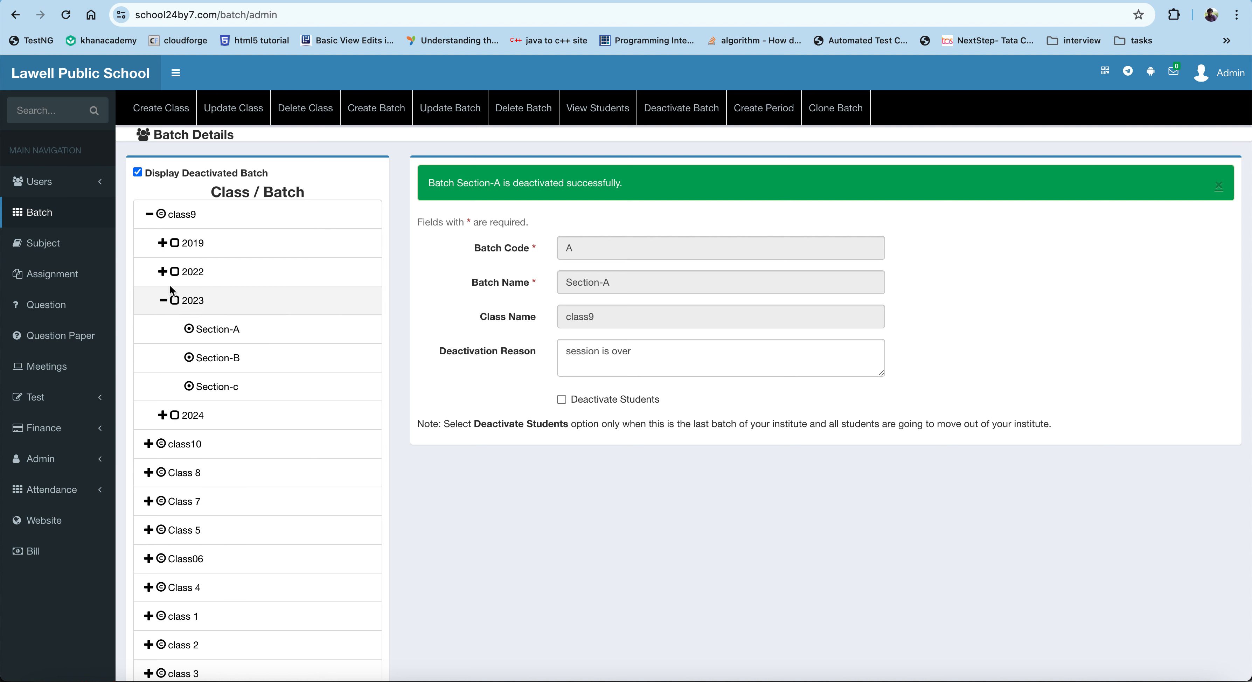
click(138, 173)
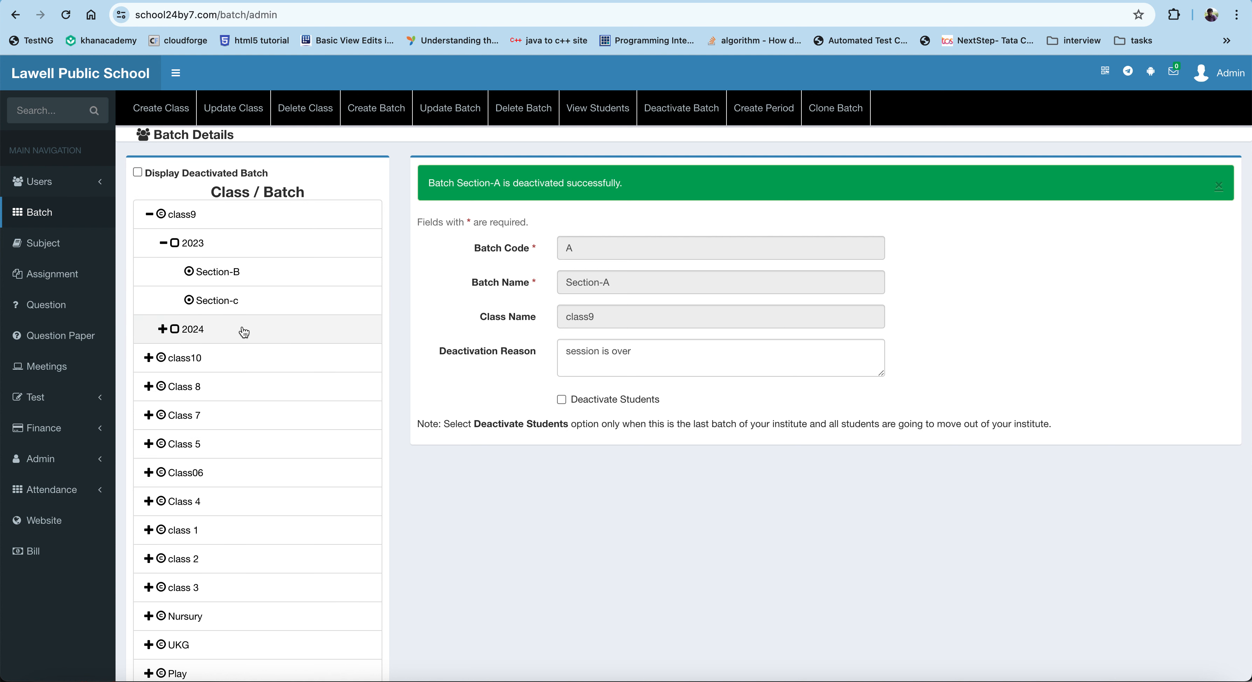
Step: View the students enrolled in class9's 2024 Section-A batch
click(161, 329)
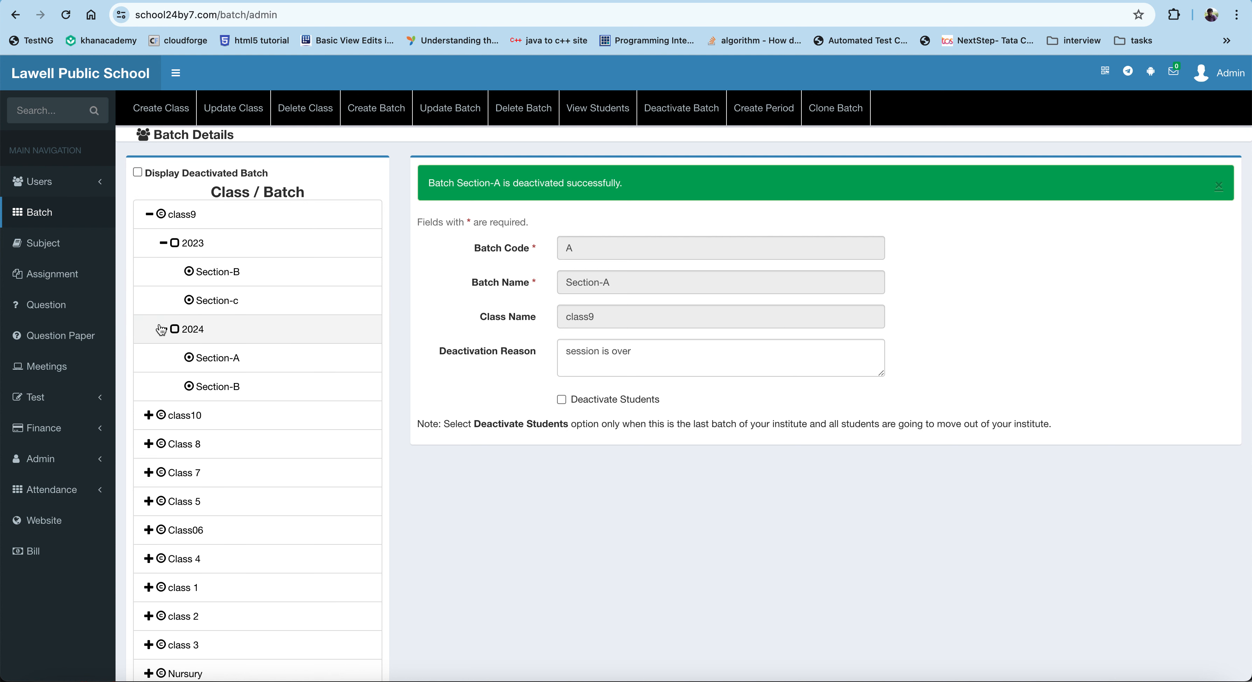
click(218, 357)
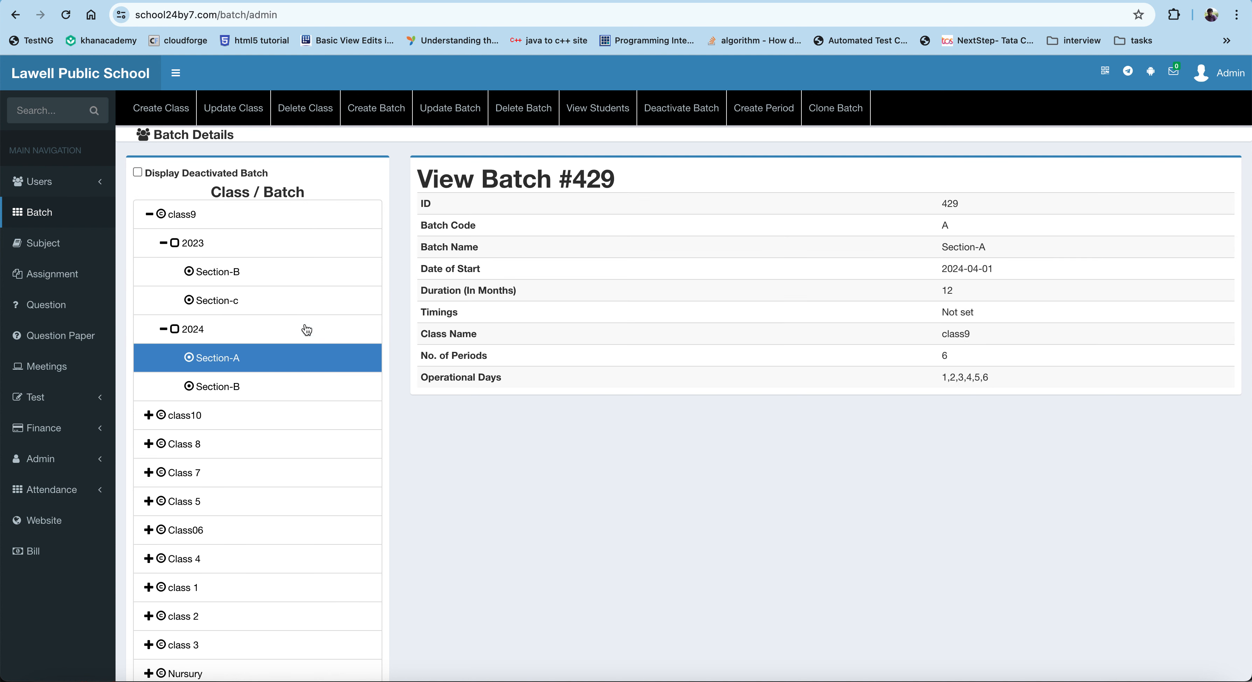
click(611, 113)
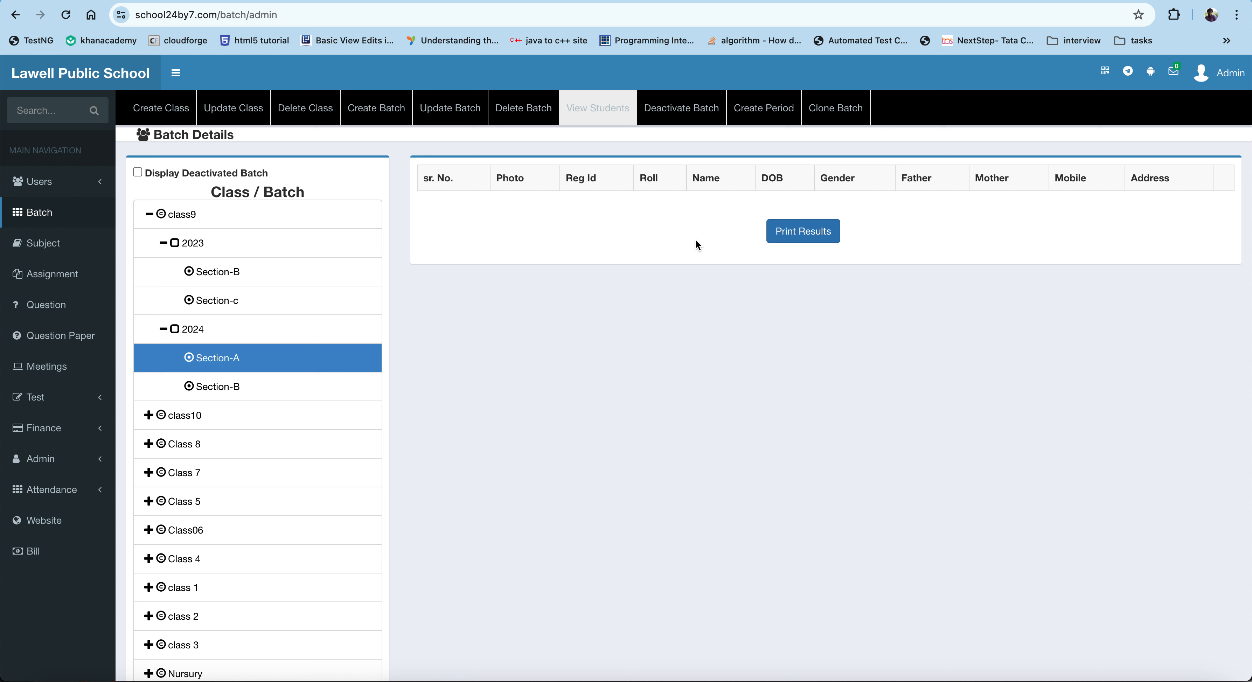
Step: Start creating a new student and upload sign.png from Downloads as the student's photo
click(70, 183)
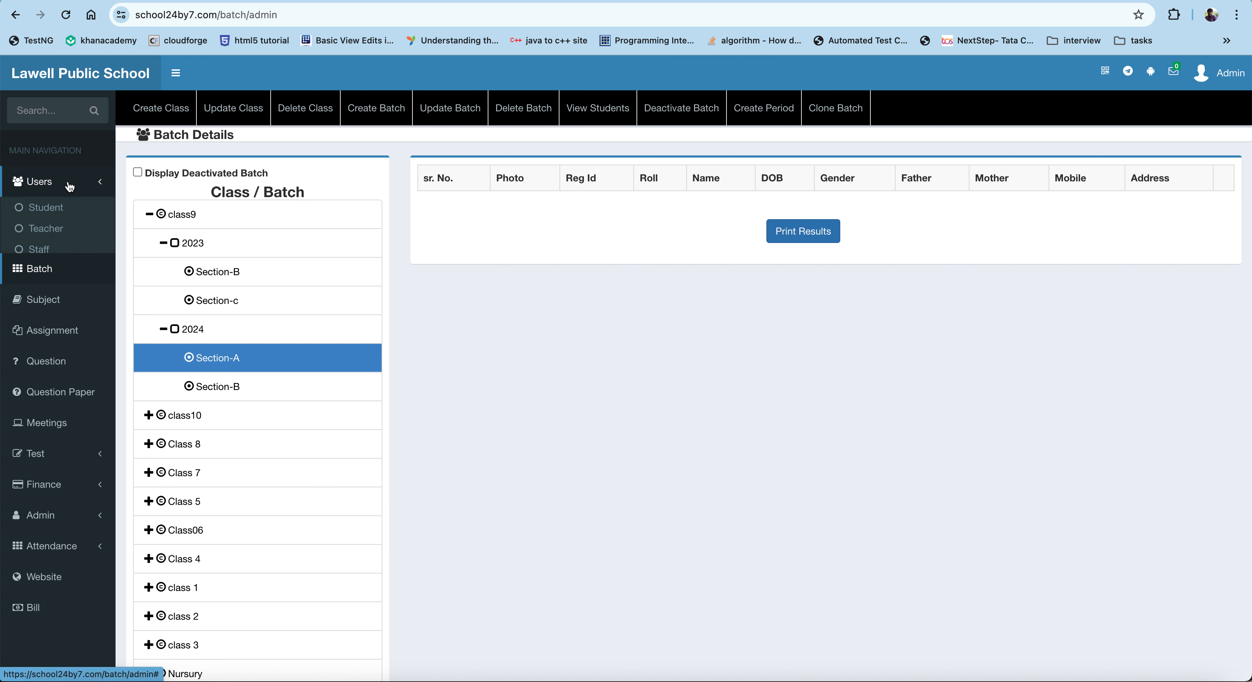
click(54, 211)
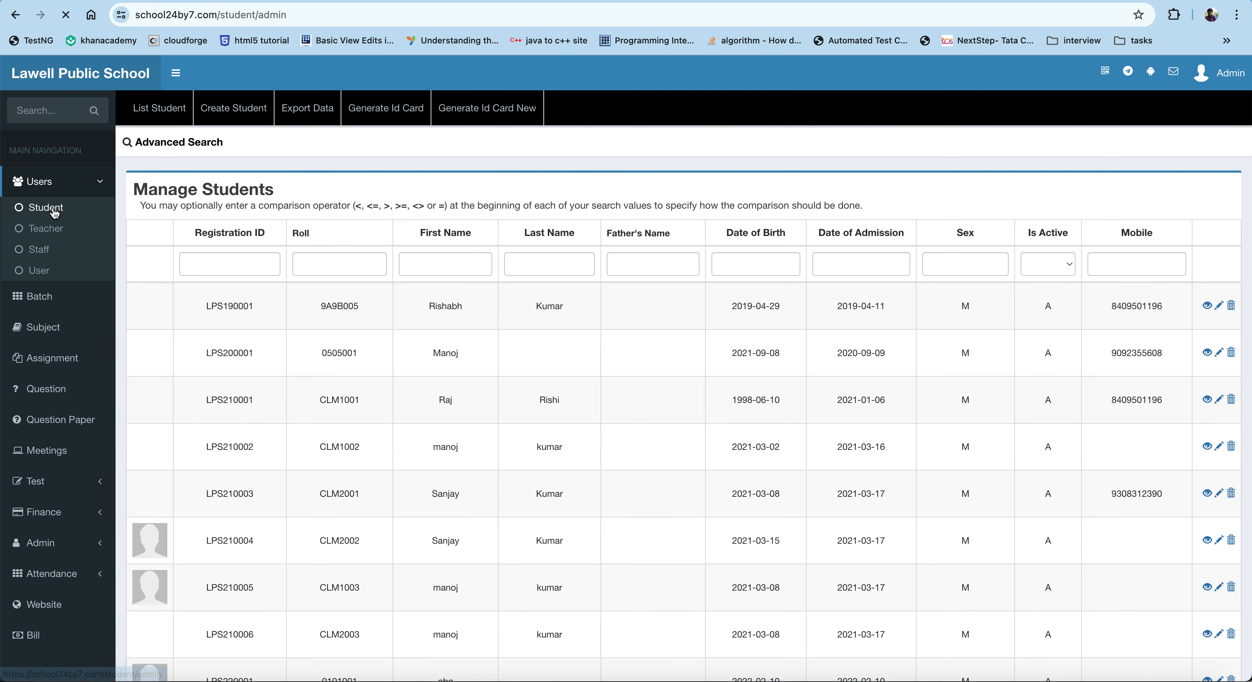
click(237, 121)
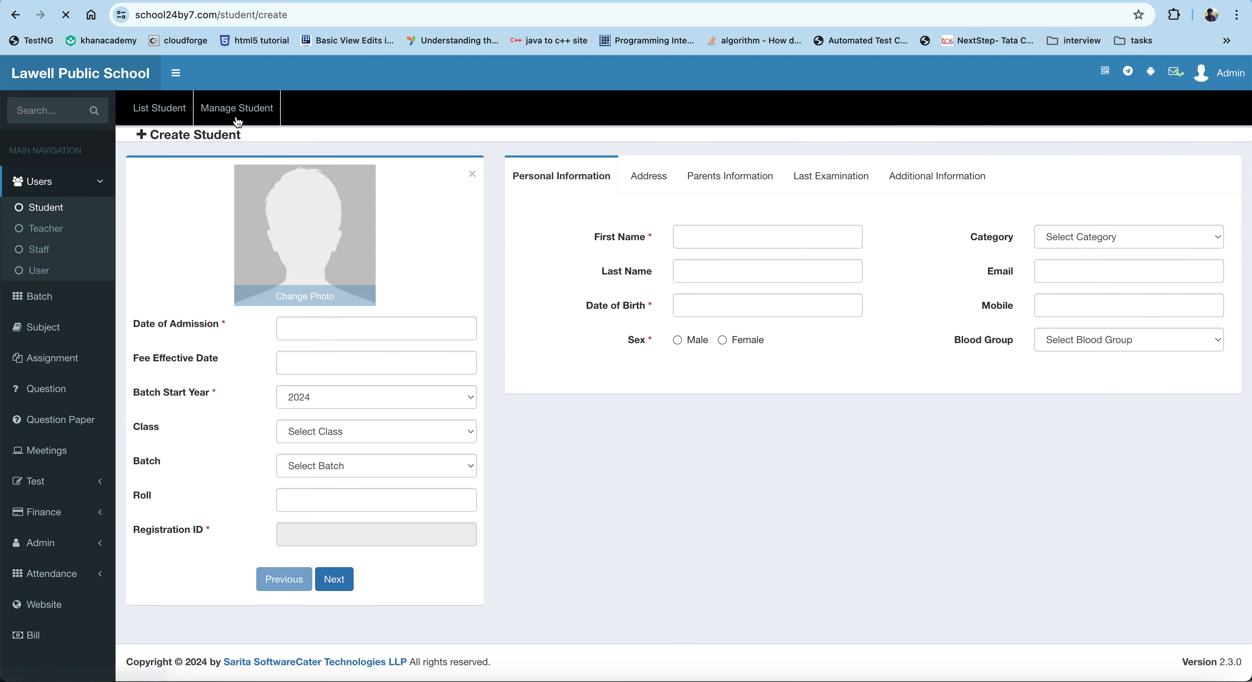
click(315, 305)
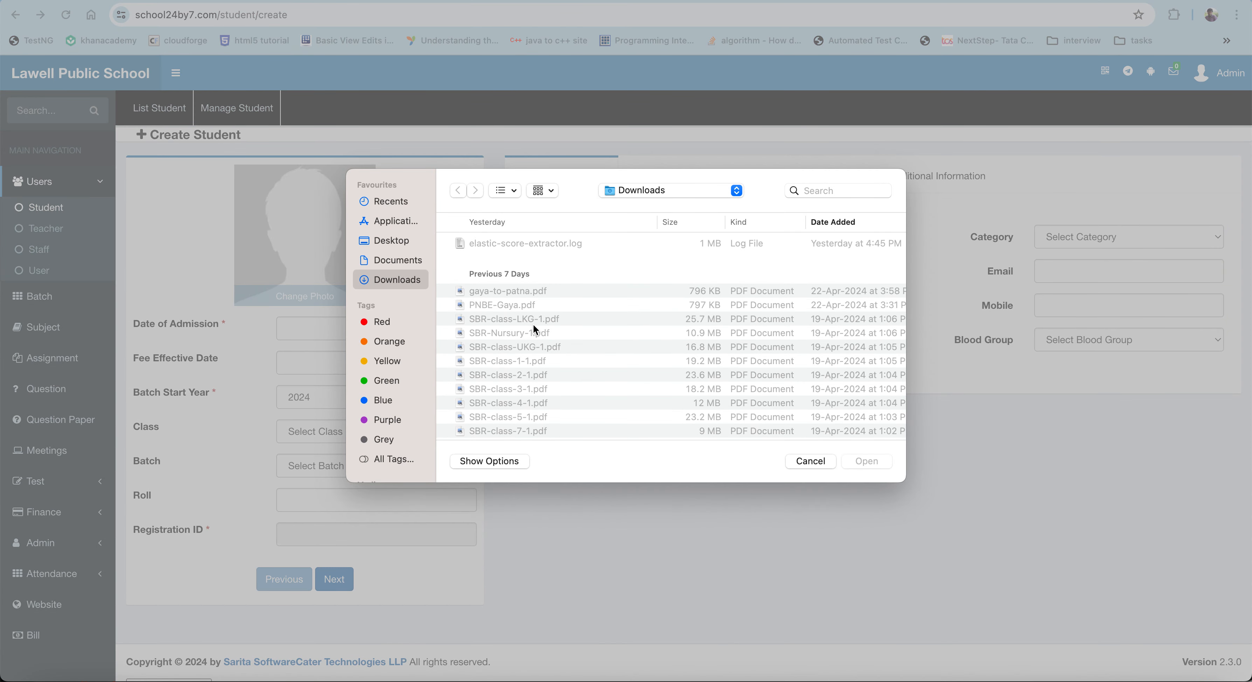
scroll(533, 330, down, 3)
scroll(535, 329, down, 5)
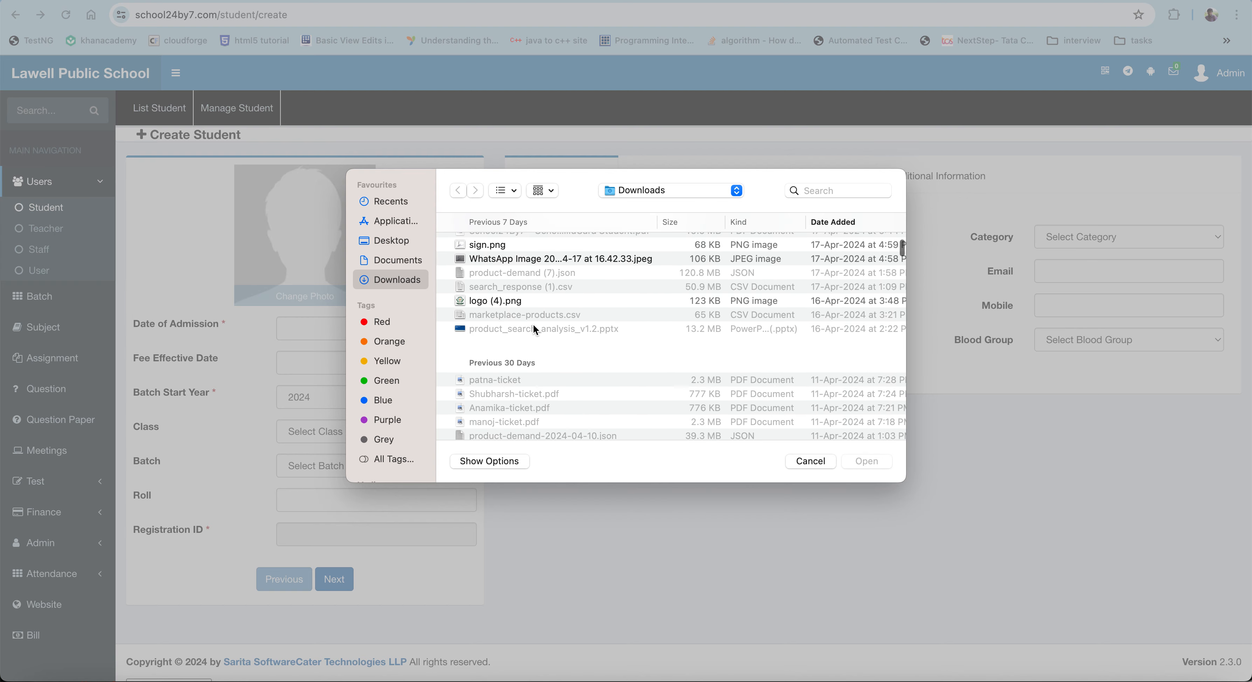
double_click(539, 250)
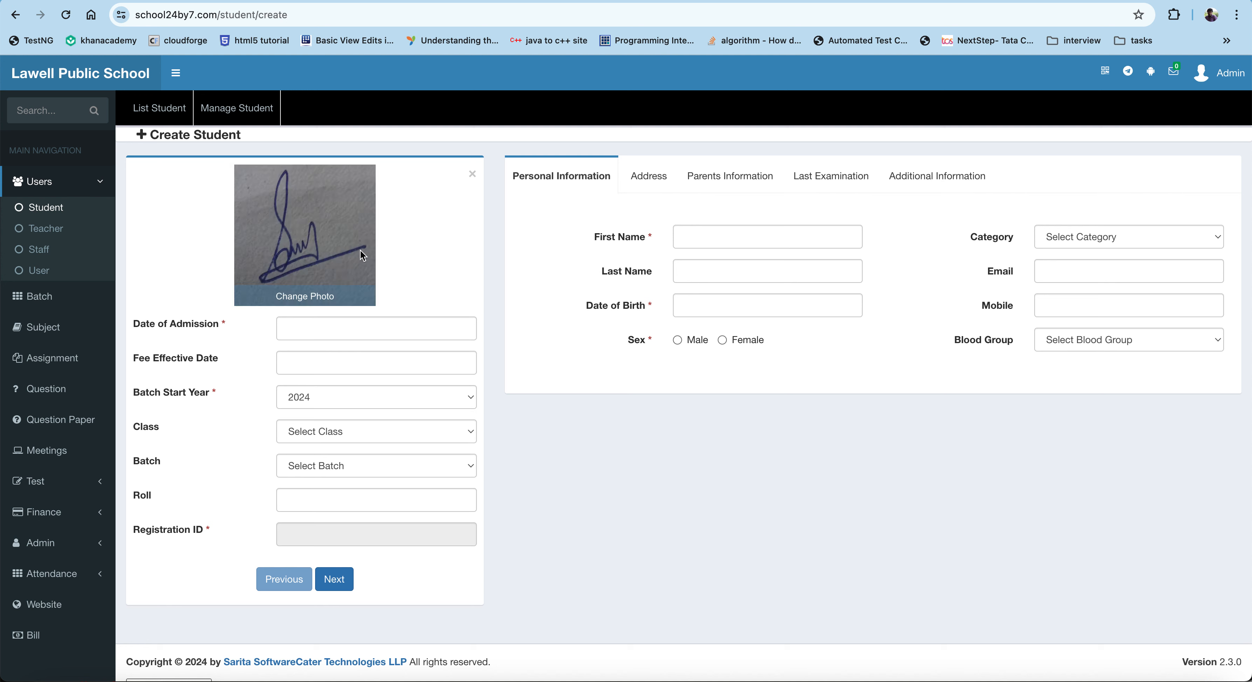
Step: Set the date of admission to 2024/04/24 and the fee effective date to 2024/05/01
click(331, 325)
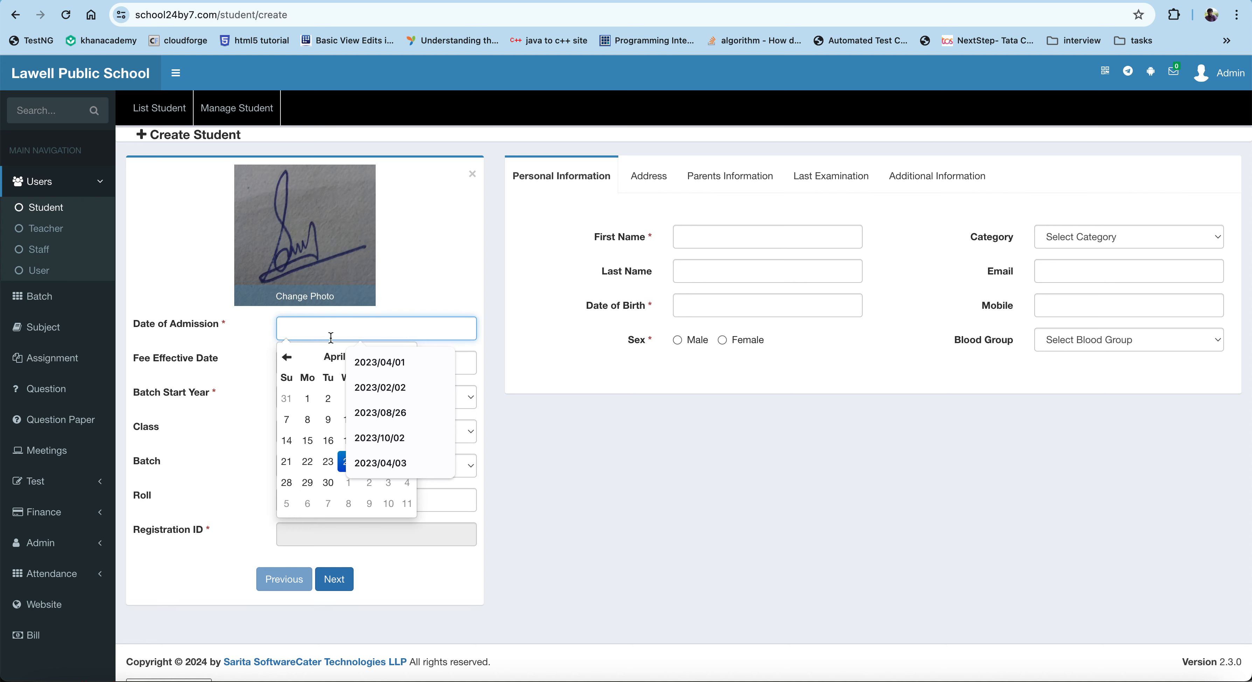
click(313, 399)
click(316, 363)
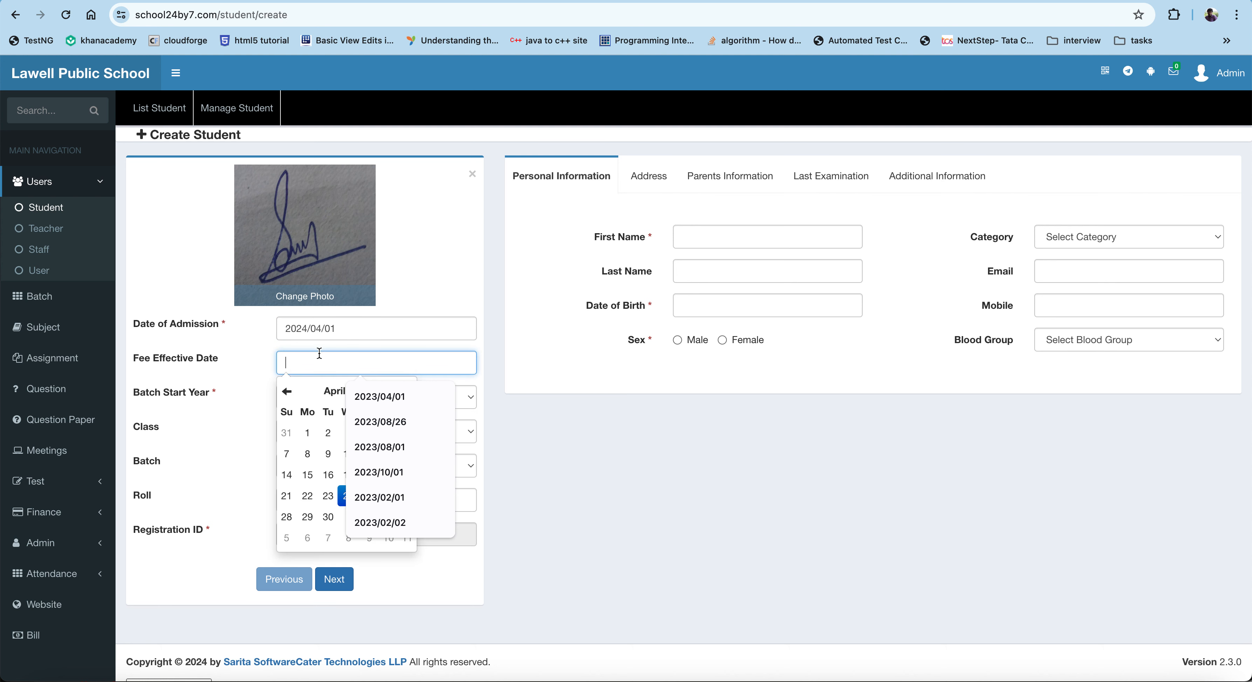
click(313, 431)
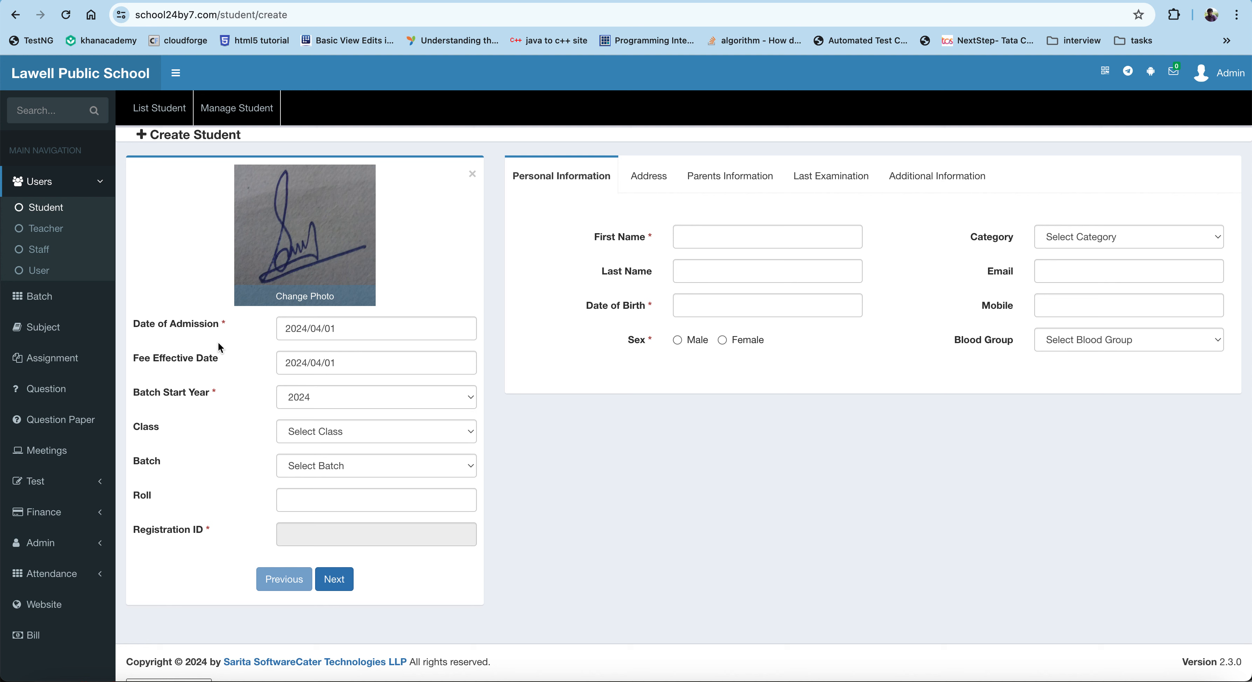
click(352, 335)
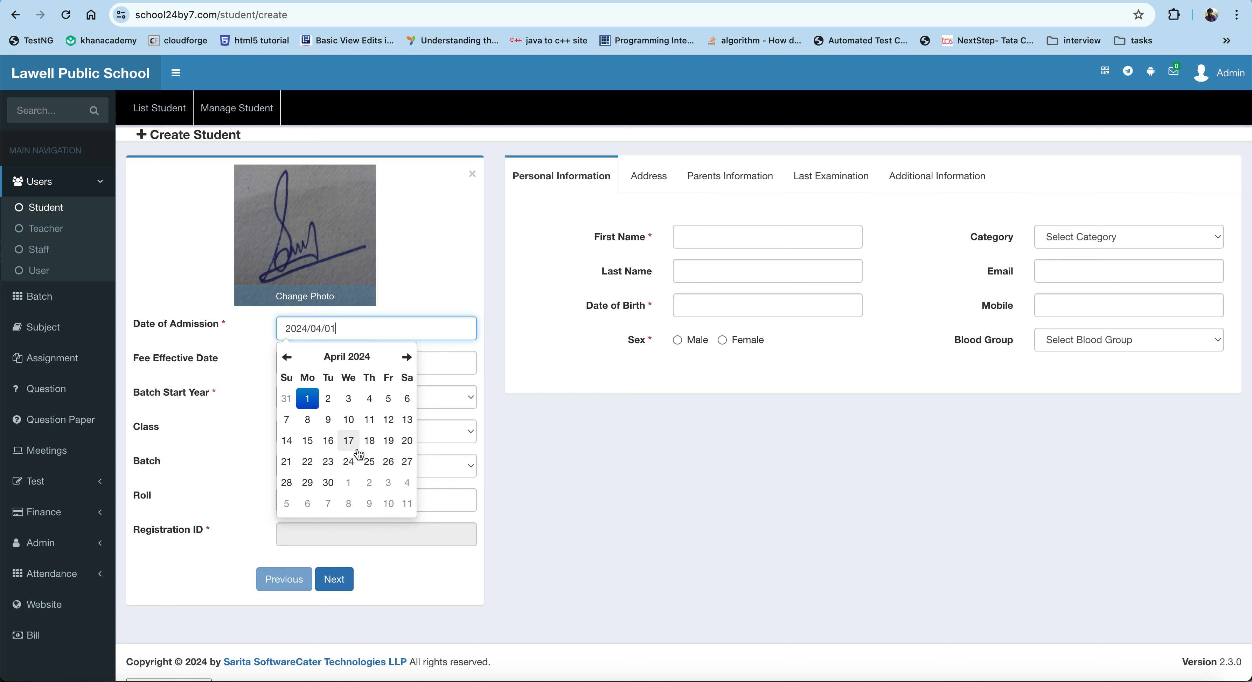
click(346, 460)
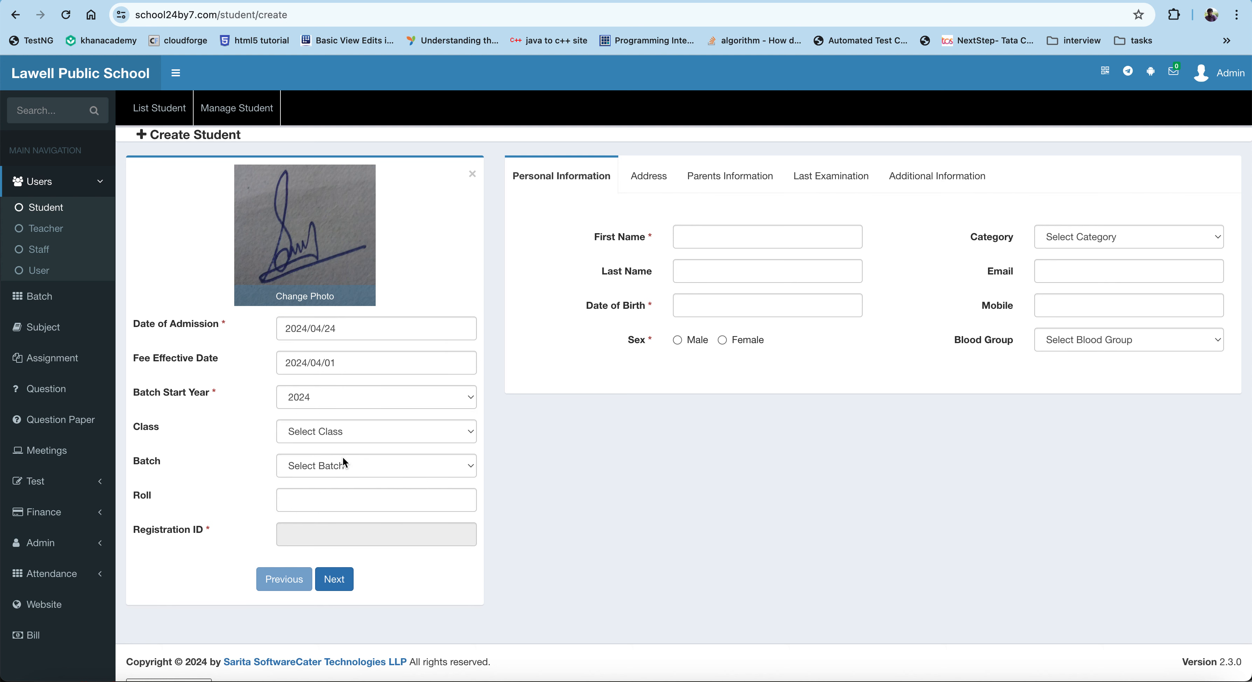
click(354, 363)
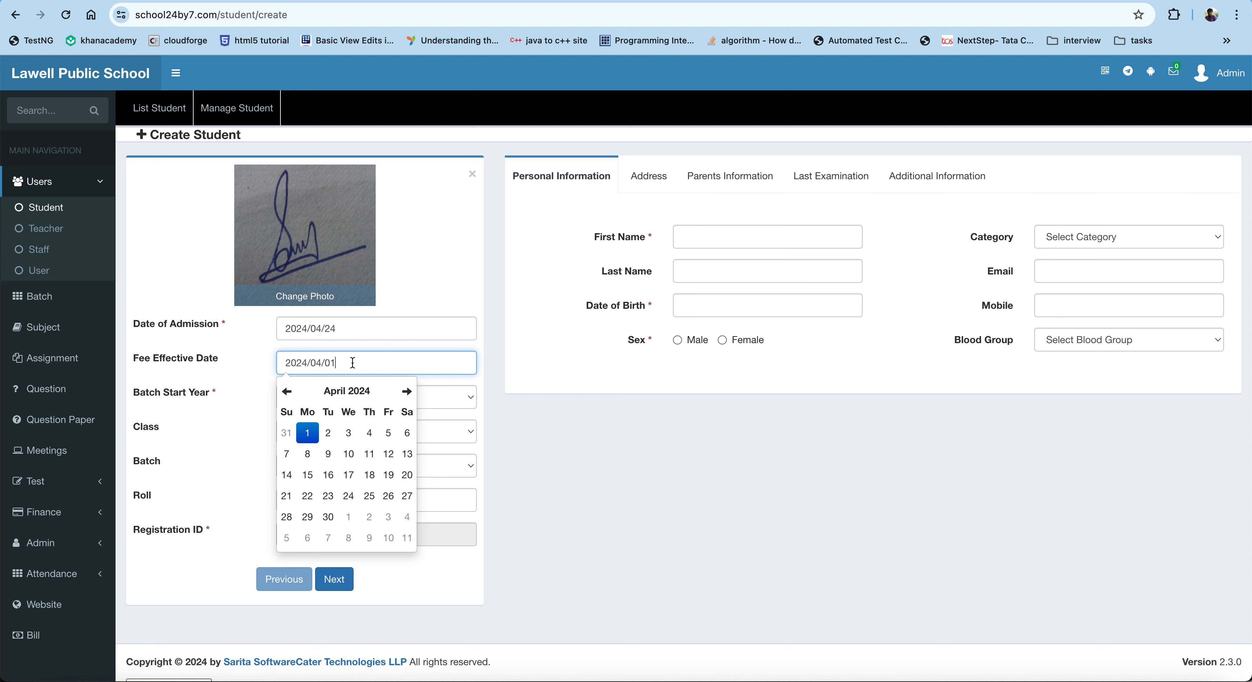
click(406, 391)
click(349, 433)
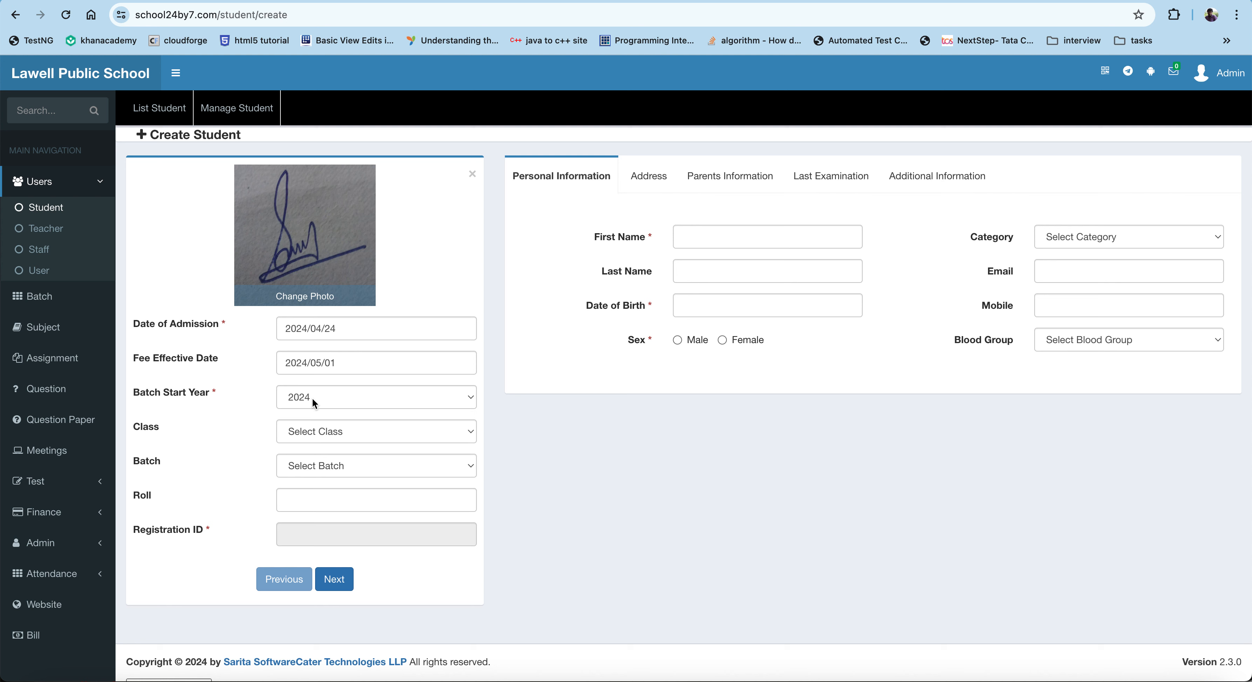
Step: Assign the student to class class9 and batch Section-A
click(328, 427)
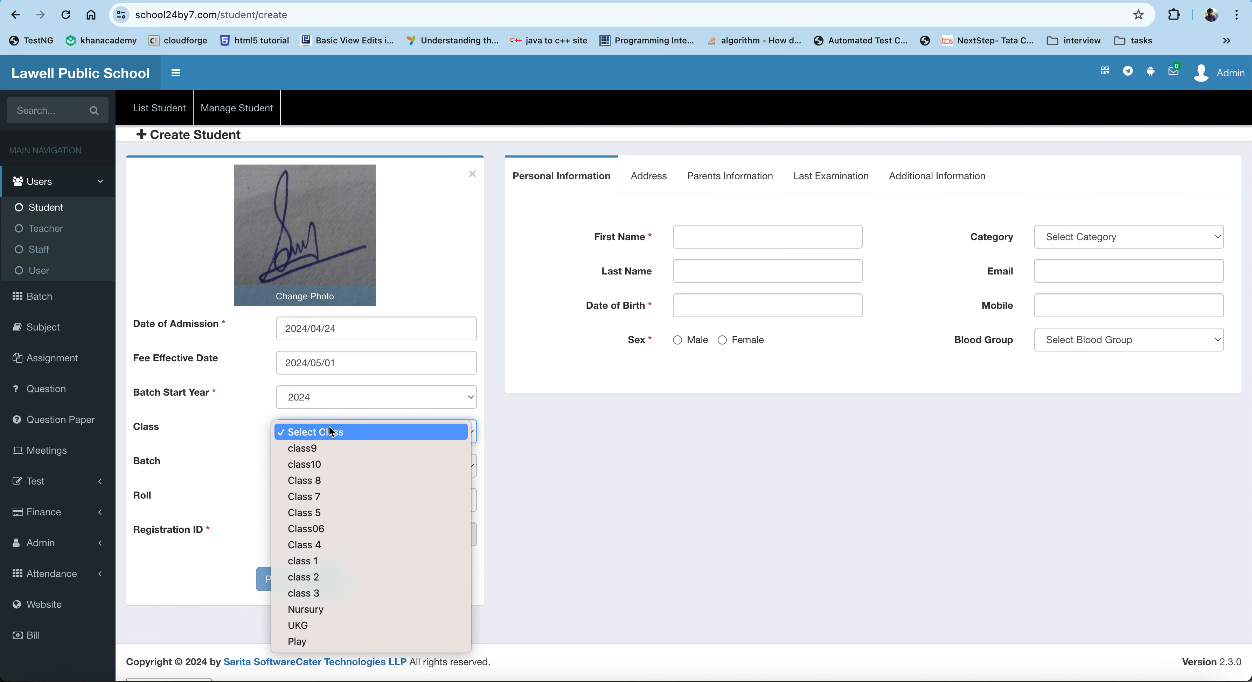
click(325, 446)
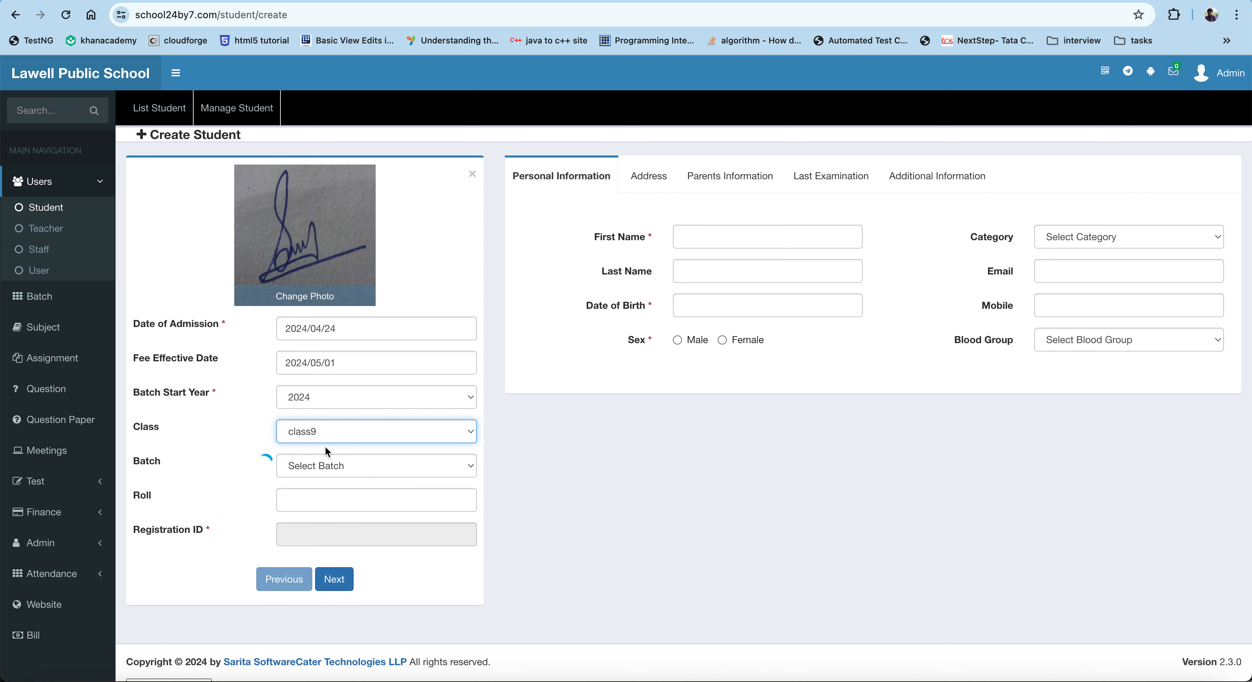
click(319, 465)
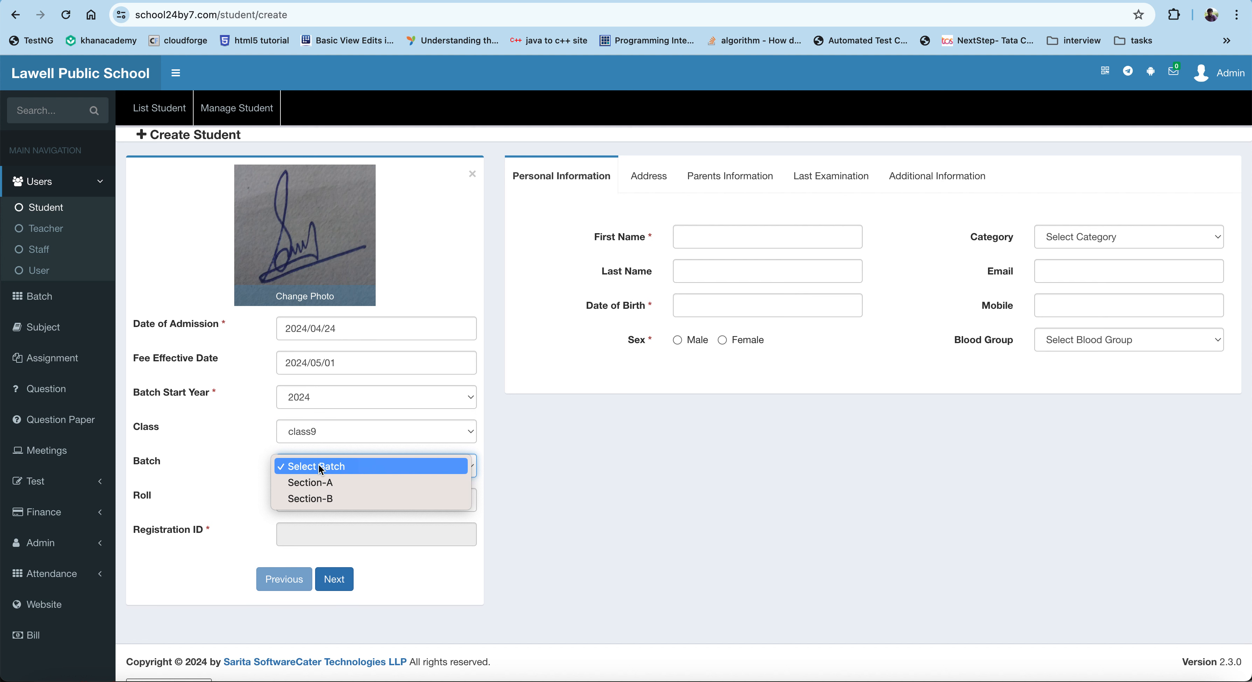
click(315, 486)
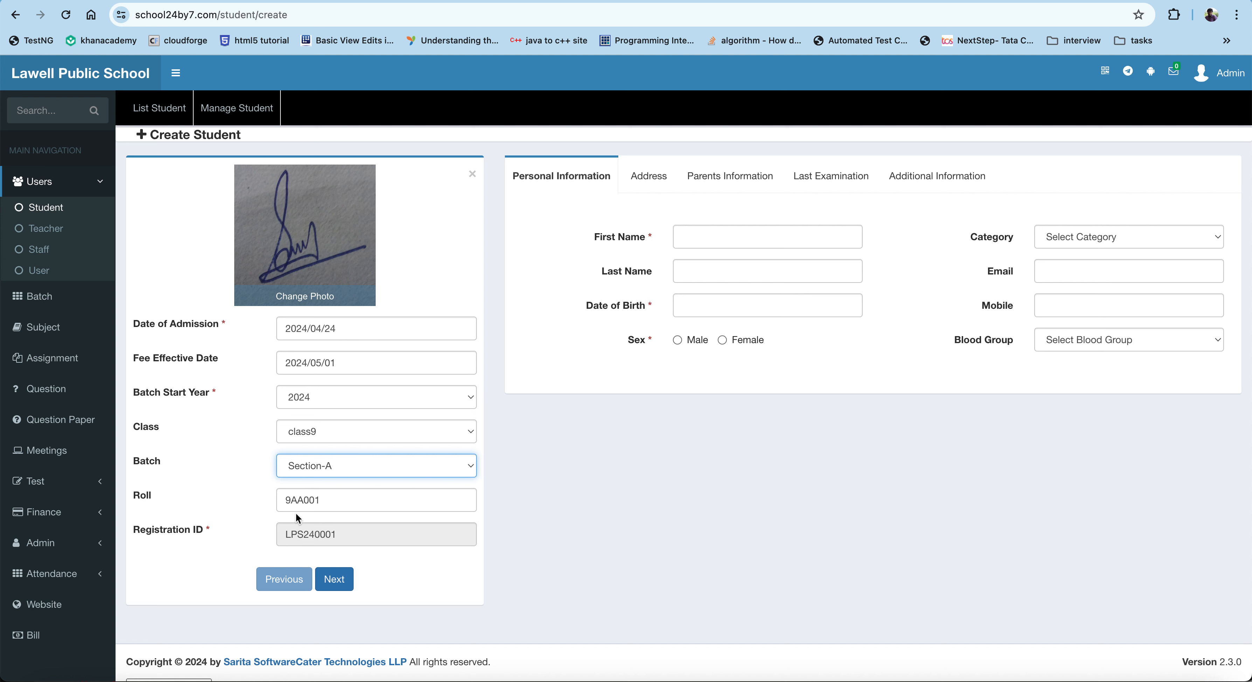
Step: Examine the auto-generated roll number and registration ID fields
drag(281, 500, 326, 506)
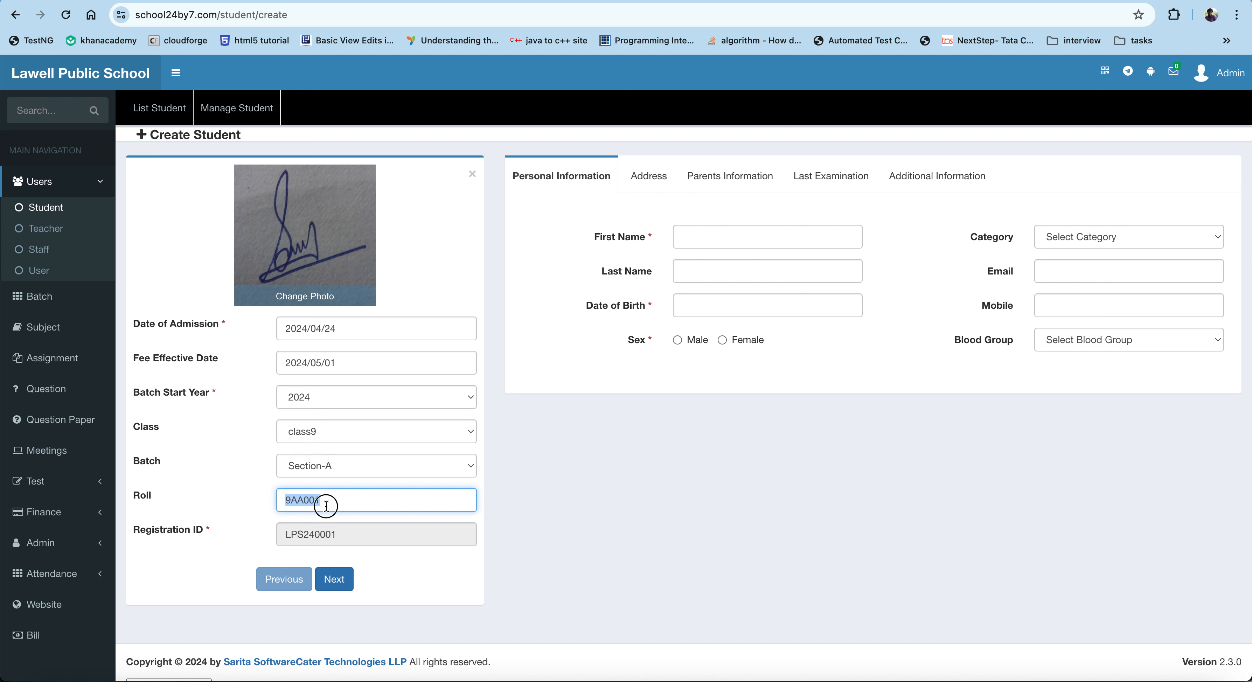
click(298, 501)
drag(280, 500, 298, 501)
click(298, 500)
click(304, 502)
drag(297, 499, 284, 504)
drag(287, 536, 304, 535)
click(336, 535)
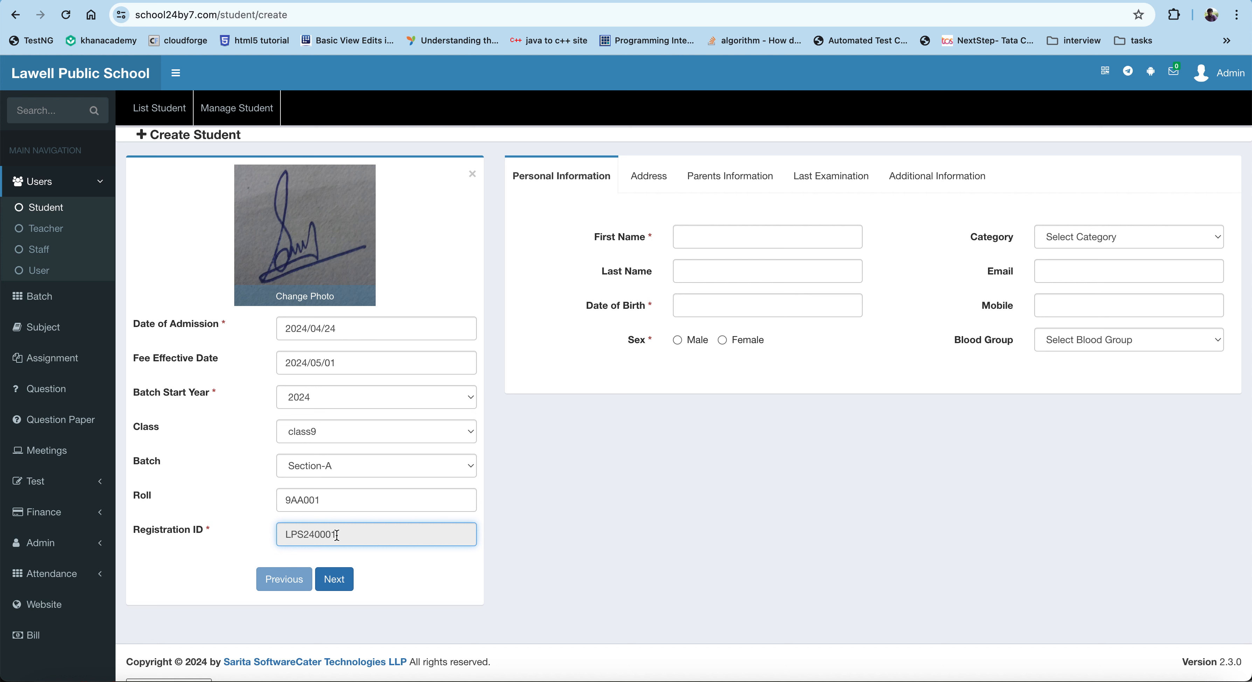
click(304, 535)
drag(303, 535, 276, 531)
click(307, 537)
drag(316, 535, 351, 536)
click(335, 536)
click(341, 538)
Step: Enter the student's first name and last name
click(721, 235)
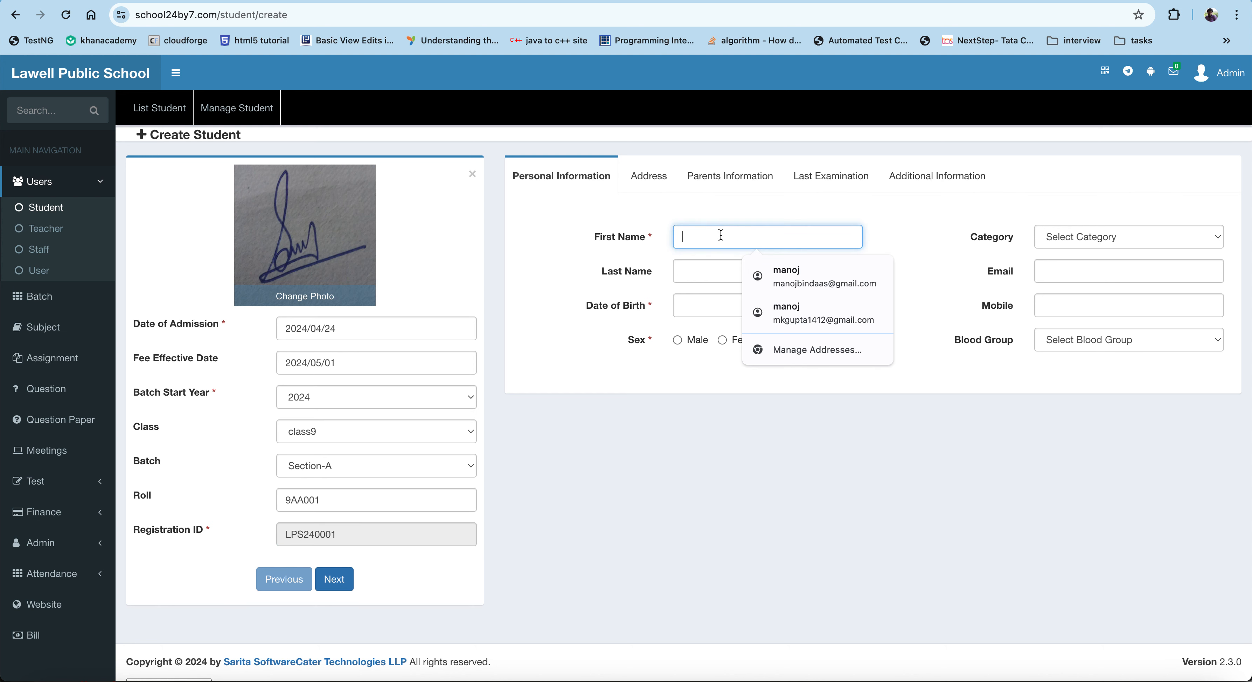
key(Tab)
key(Tab)
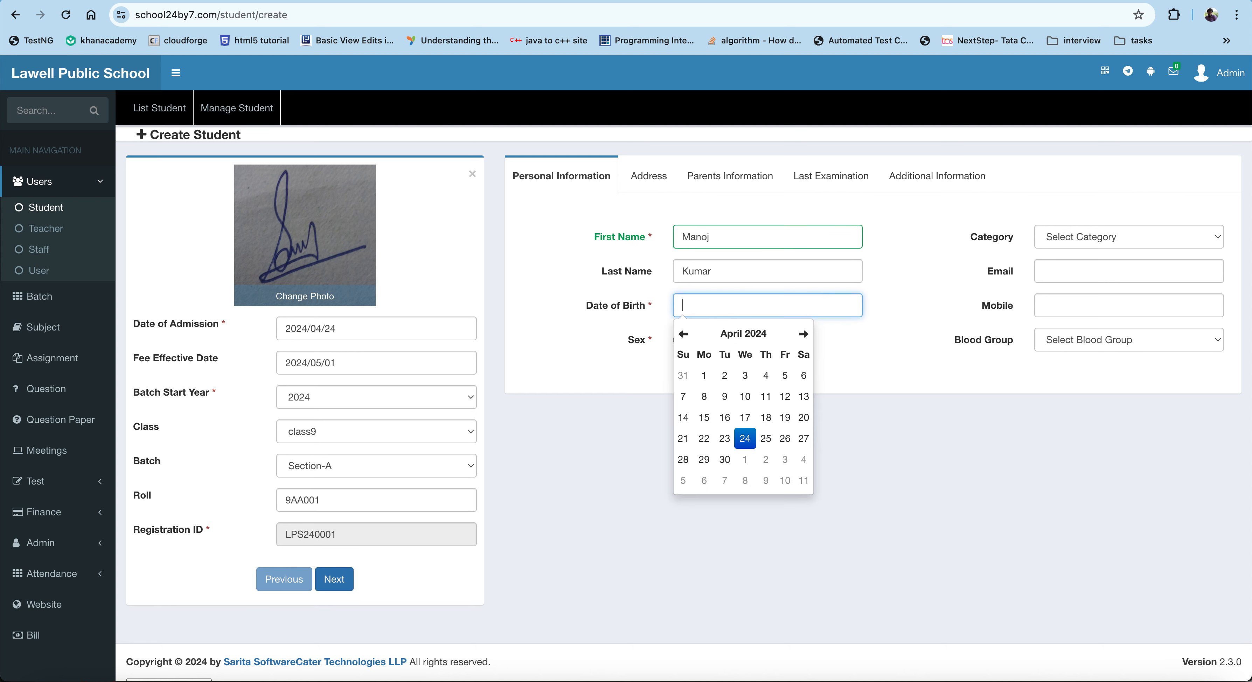
Step: Set the student's date of birth with the calendar picker and select Male as the sex
click(684, 334)
click(683, 334)
click(683, 335)
click(683, 335)
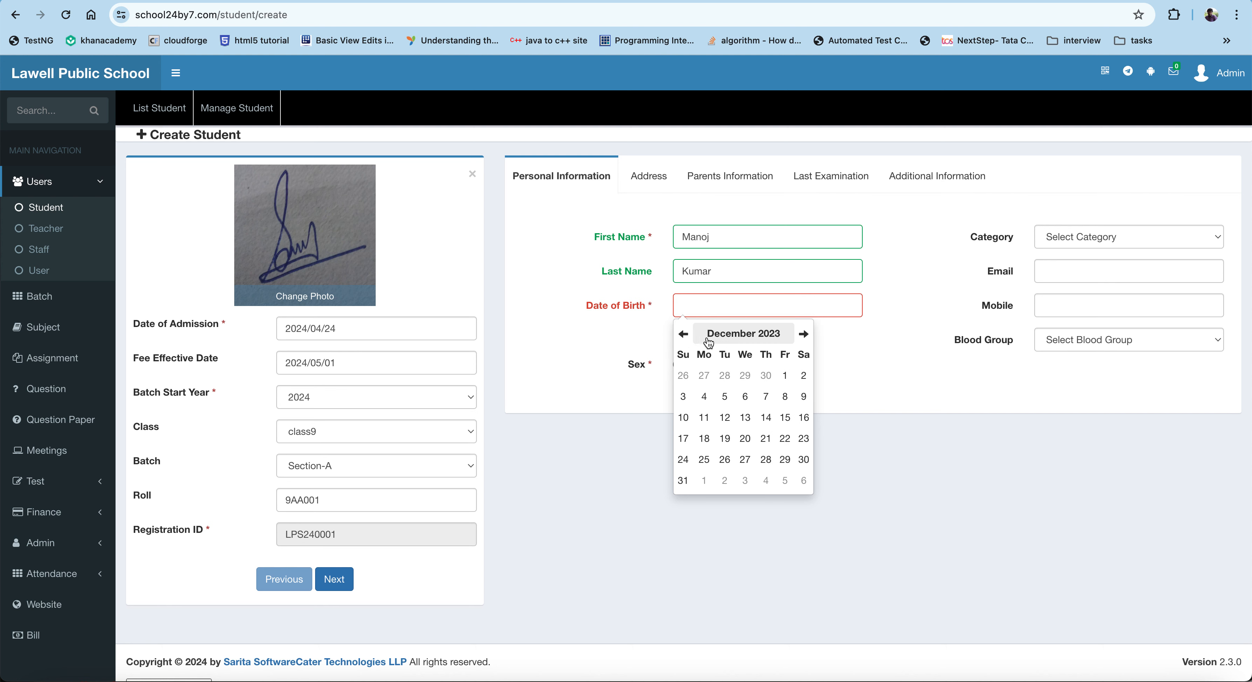
click(743, 334)
click(743, 340)
click(736, 343)
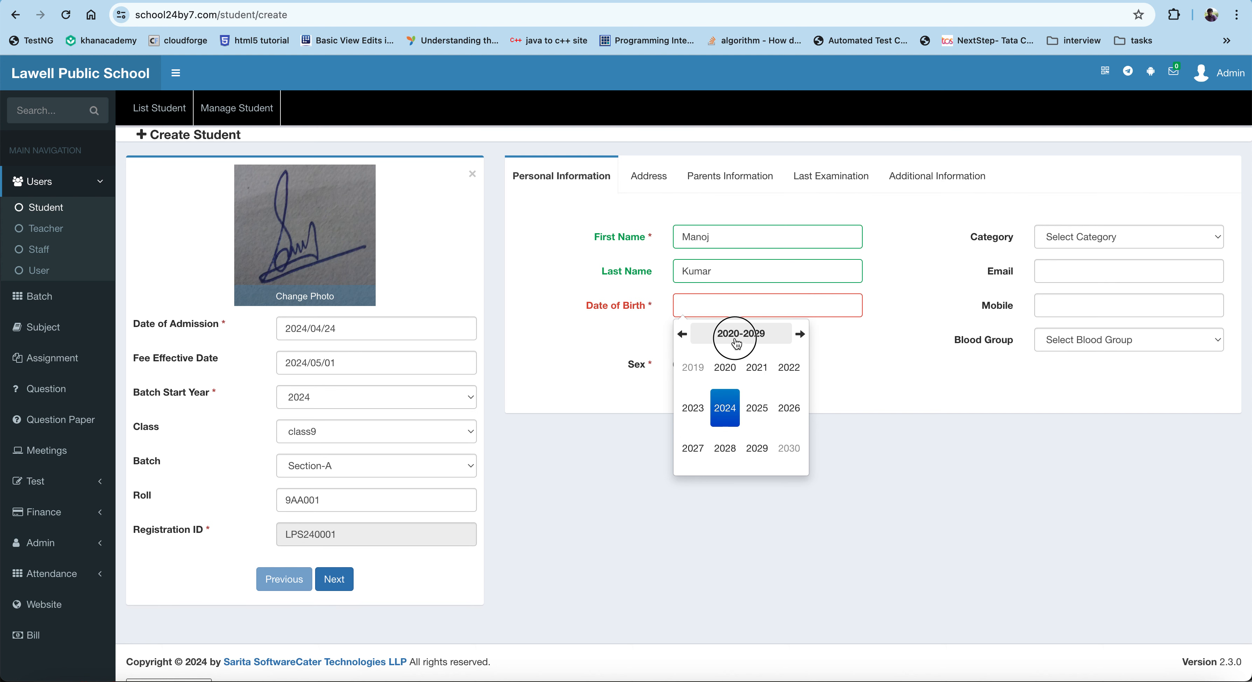
click(683, 334)
click(682, 334)
click(682, 335)
click(682, 335)
click(682, 334)
click(682, 335)
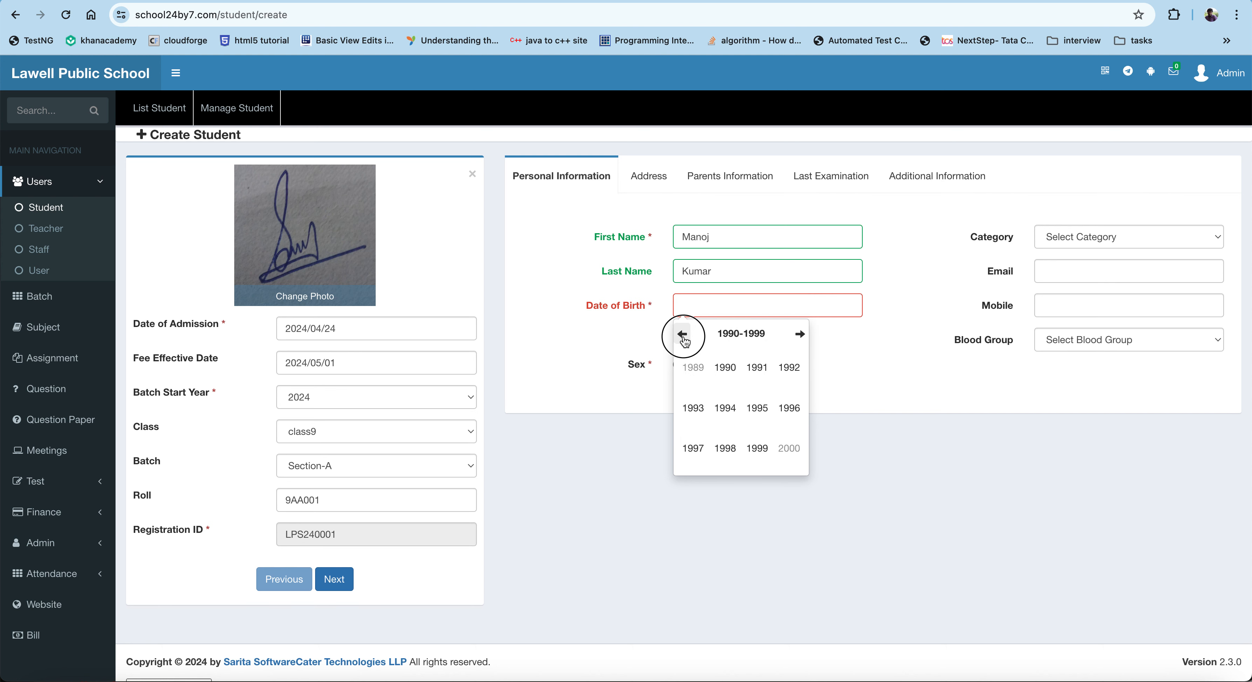
click(800, 334)
click(800, 335)
click(800, 335)
click(800, 335)
click(682, 334)
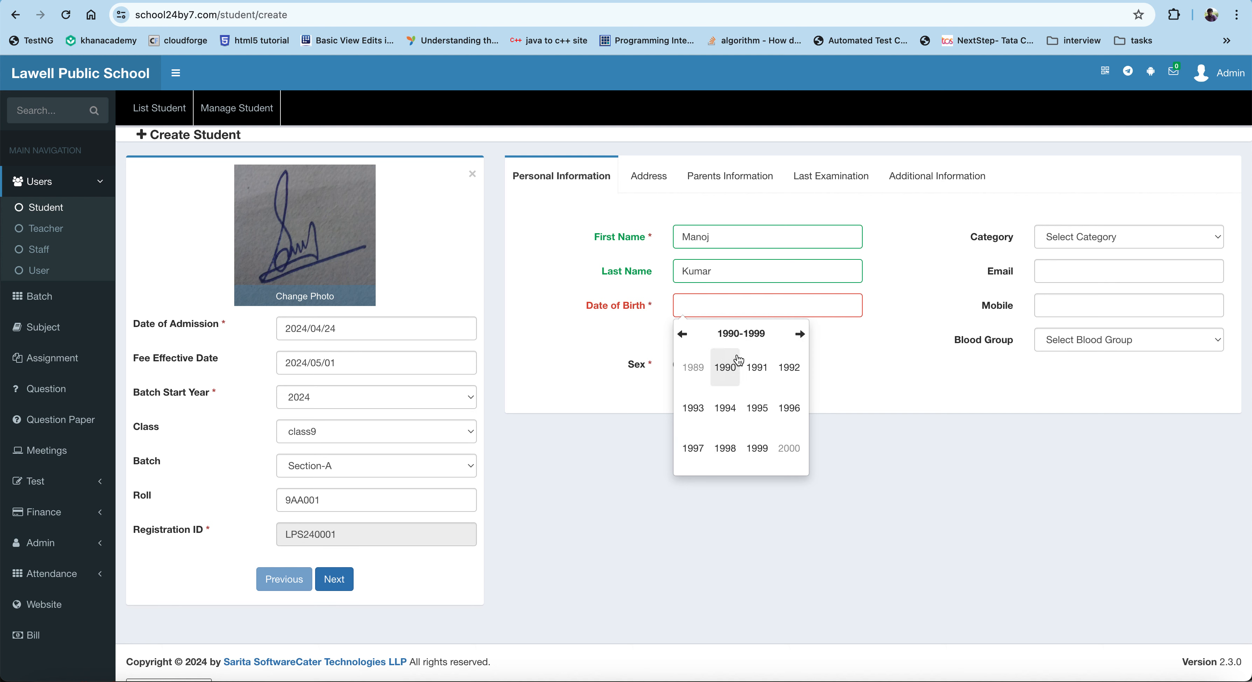
click(724, 368)
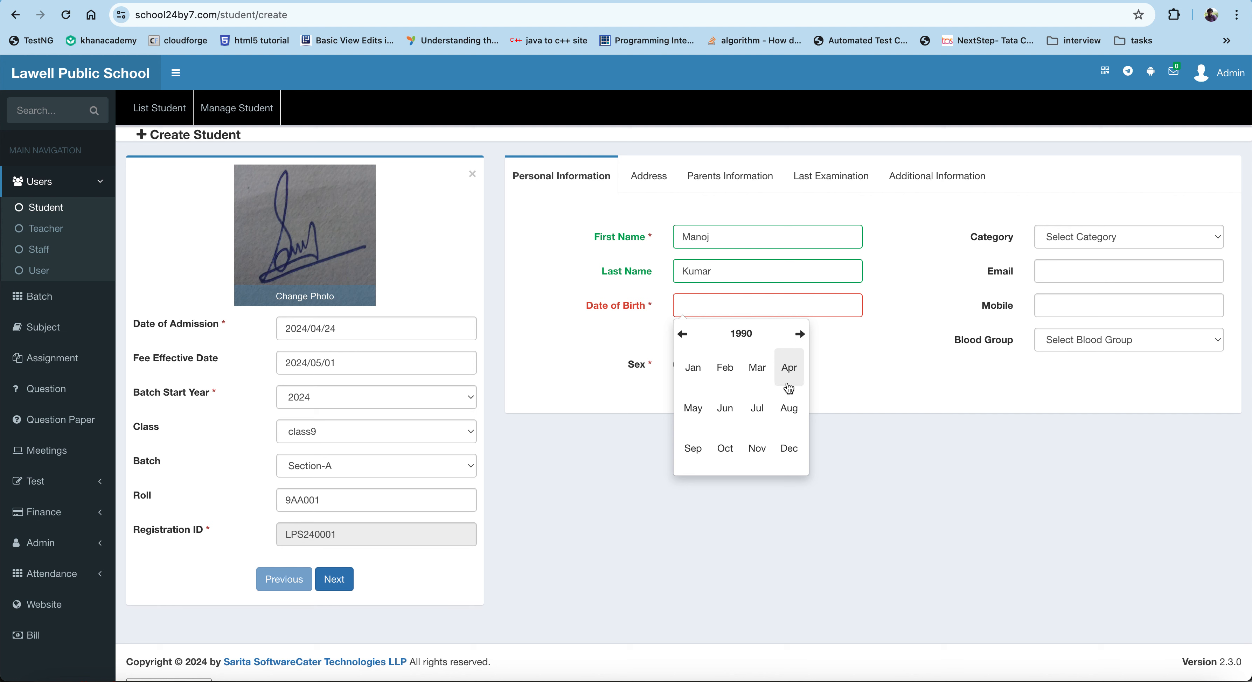
click(786, 444)
click(724, 394)
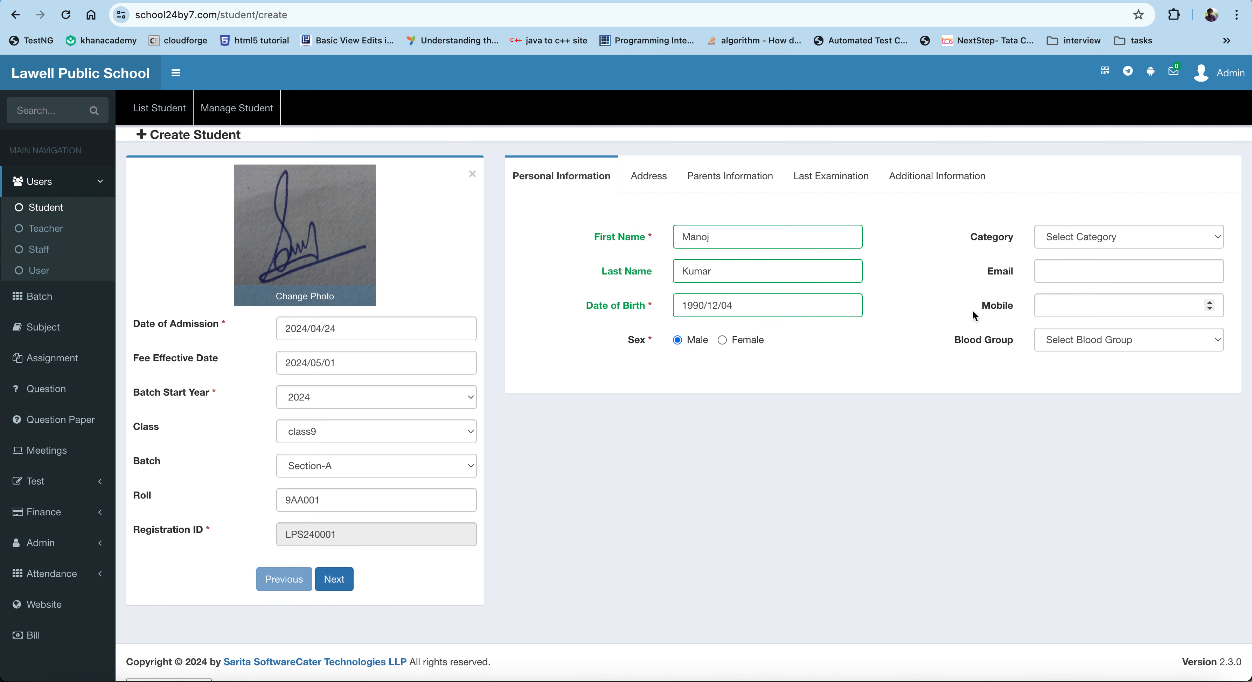
Step: Fill the student's email and mobile number from browser autofill and continue to the address section
click(1068, 306)
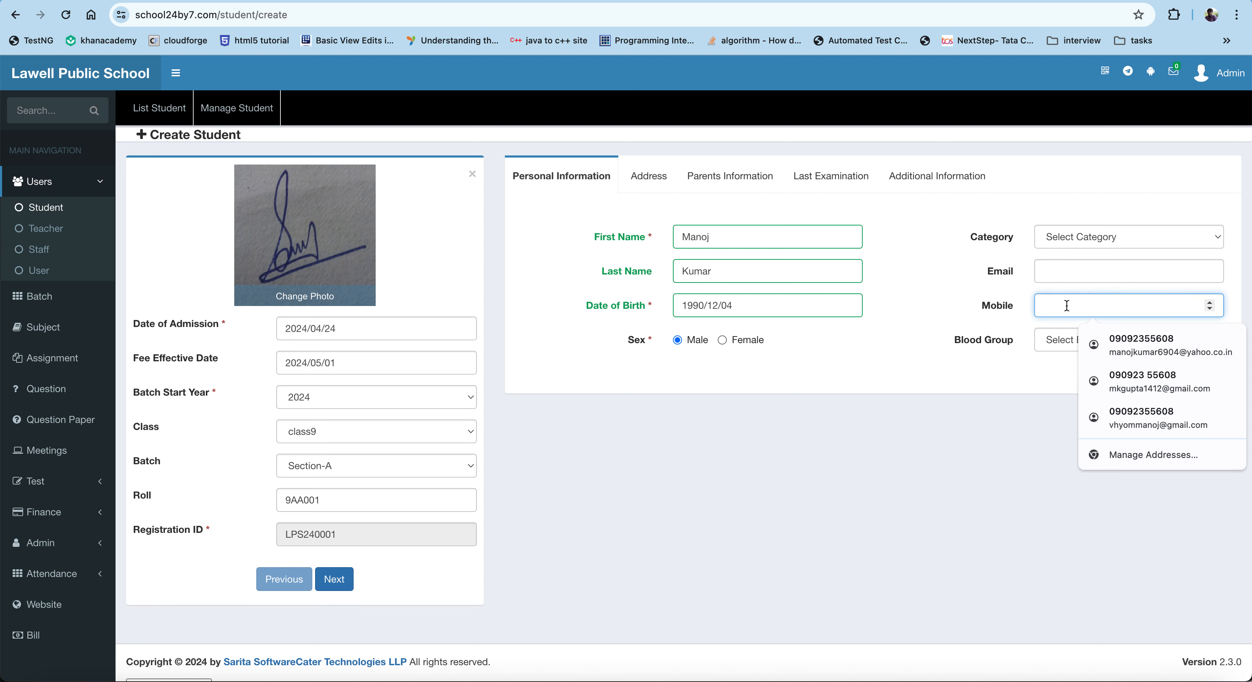
click(1104, 342)
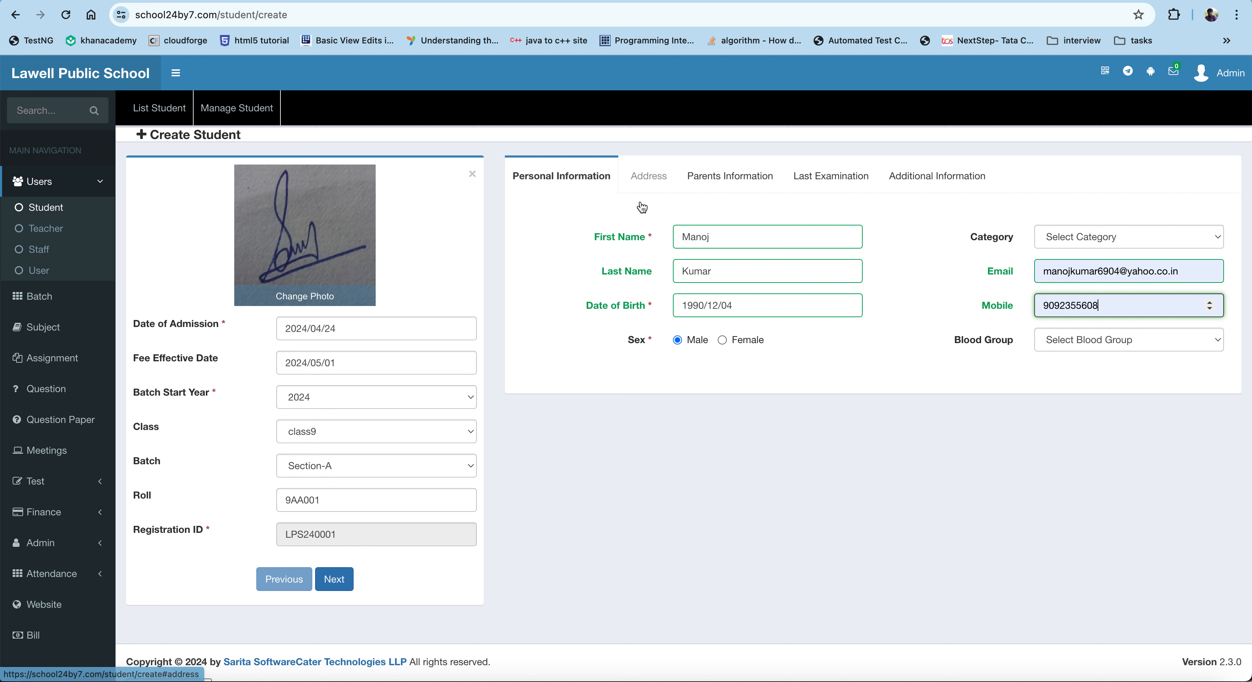
click(346, 583)
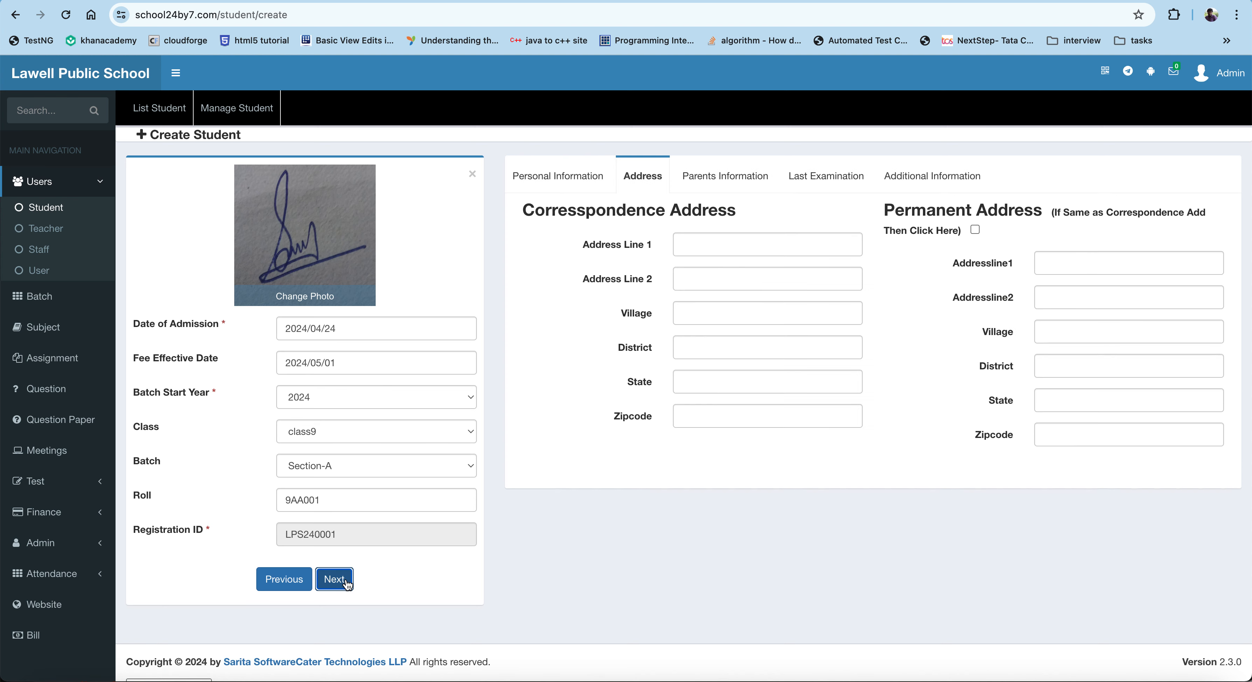
Step: Review the parents, last examination and additional information sections, then create the student record
click(734, 178)
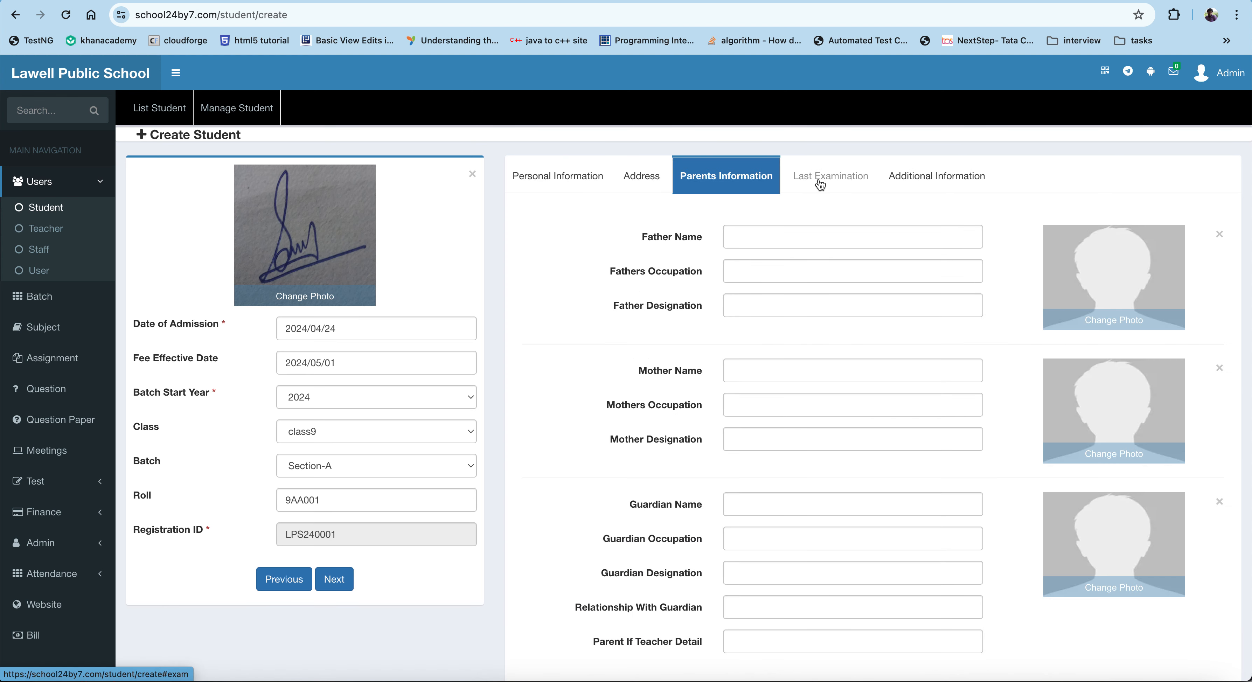
click(822, 184)
click(714, 176)
click(642, 174)
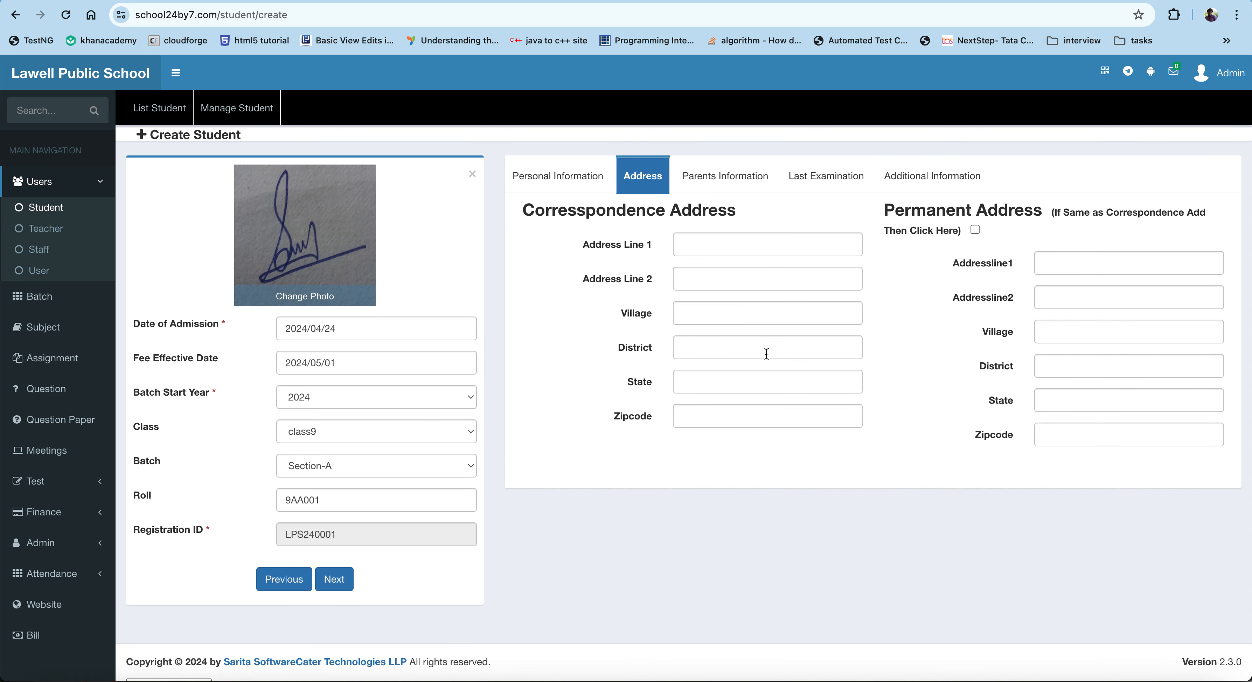
click(750, 175)
scroll(745, 520, down, 3)
scroll(745, 520, up, 3)
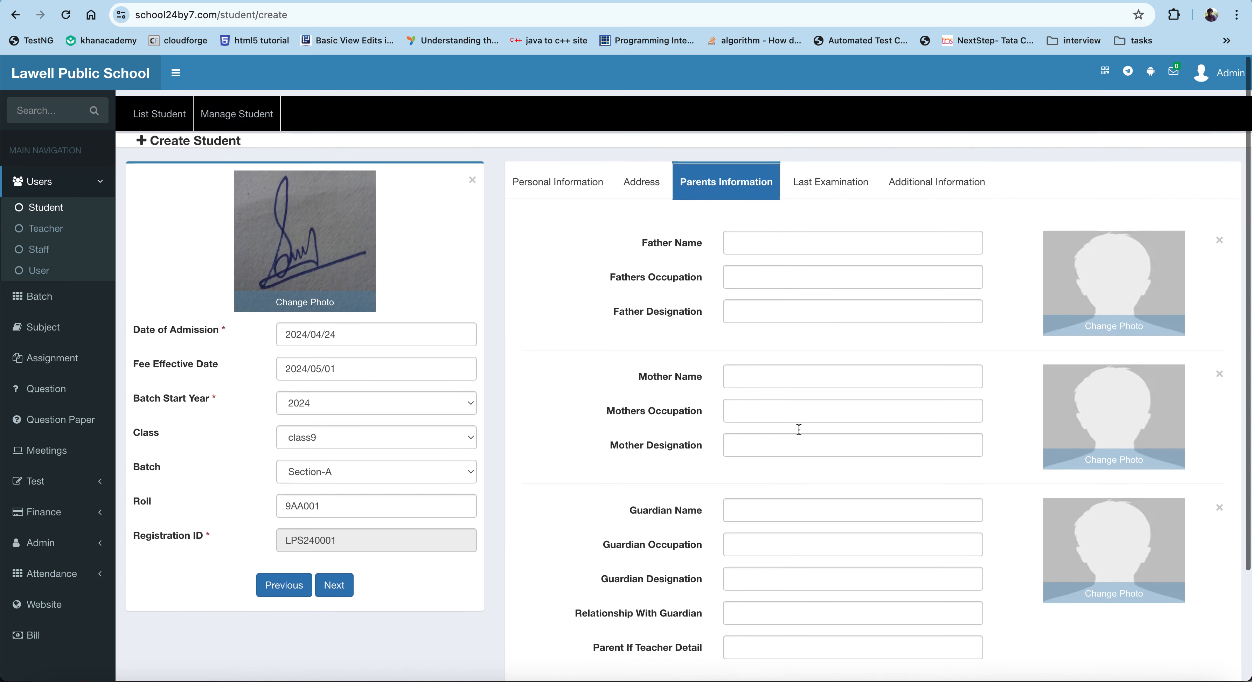
click(845, 179)
click(901, 187)
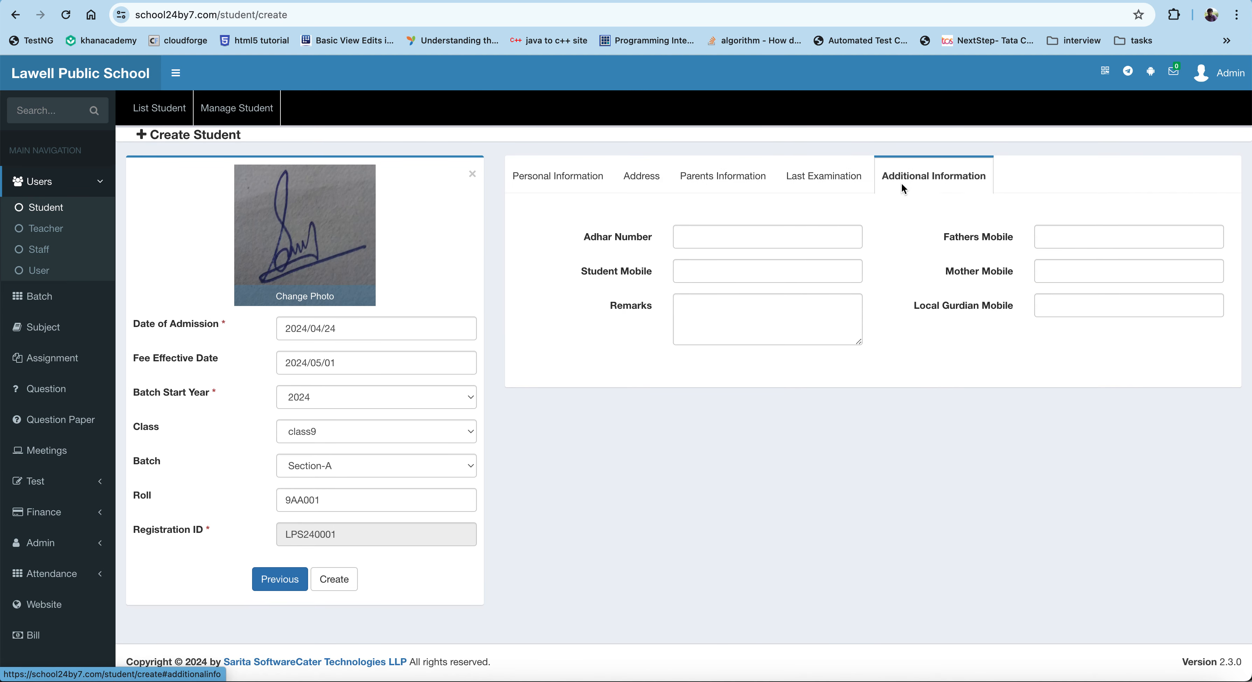
click(783, 320)
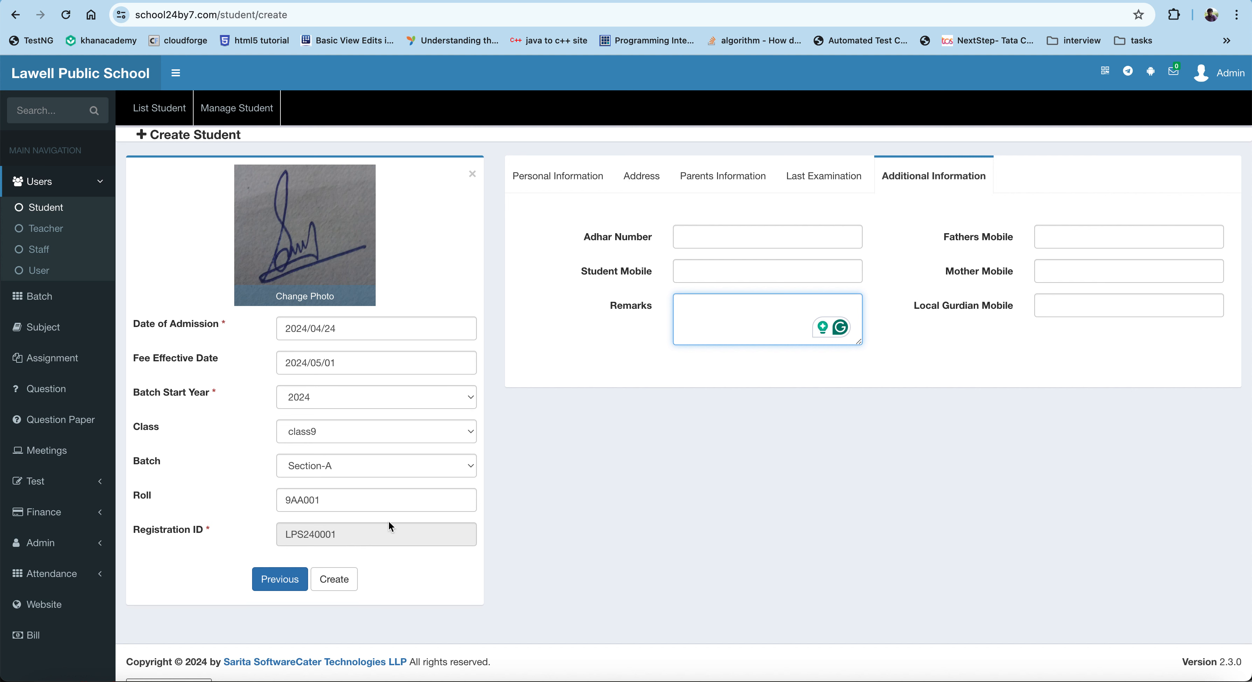
click(330, 578)
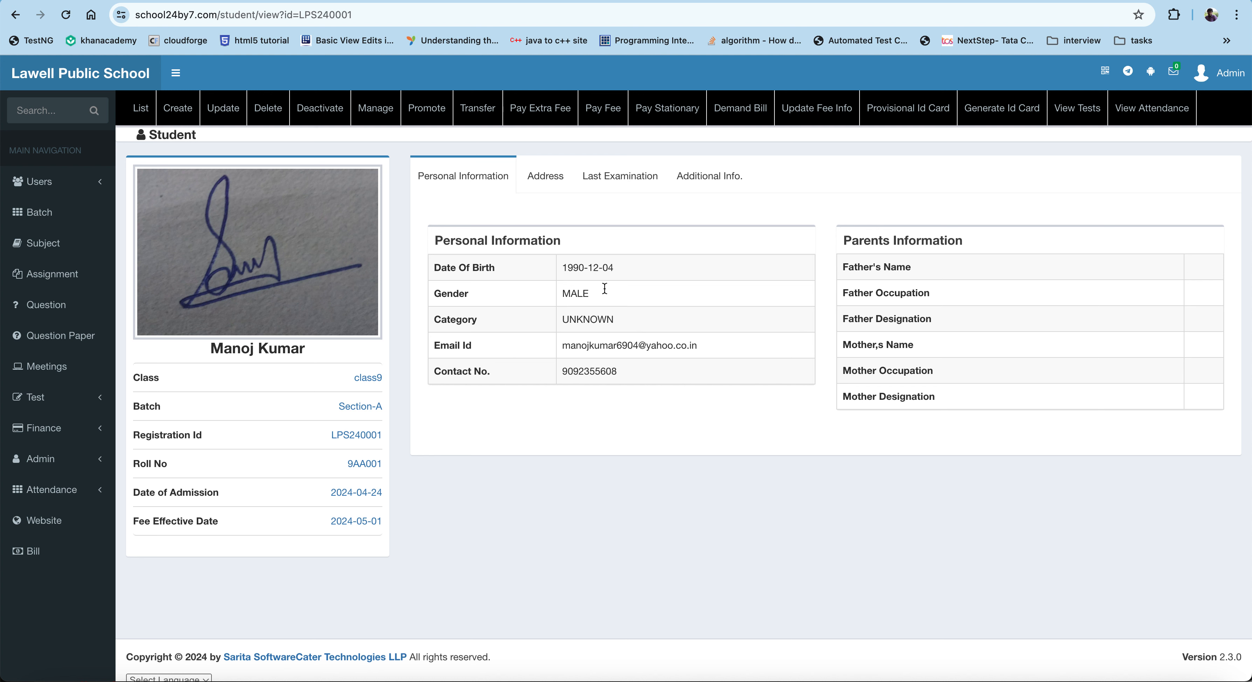
Step: Switch to the macOS Screenshot tool via Spotlight search
key(super+space)
text(screenshot)
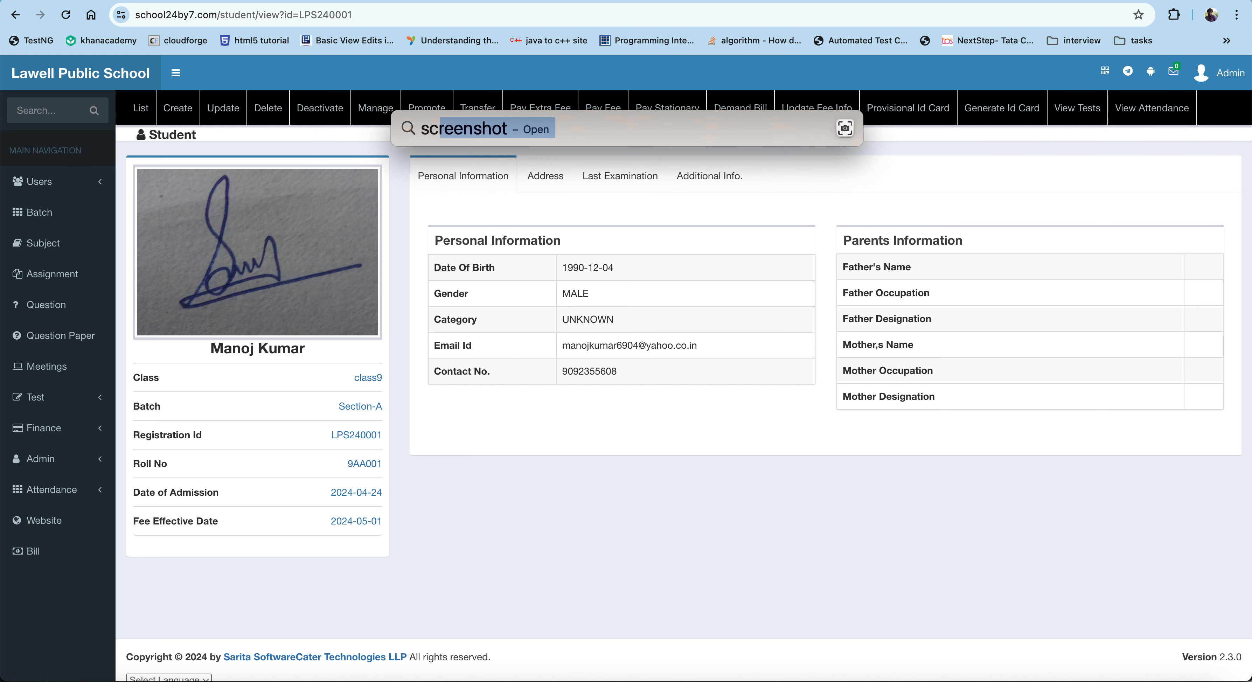
key(Return)
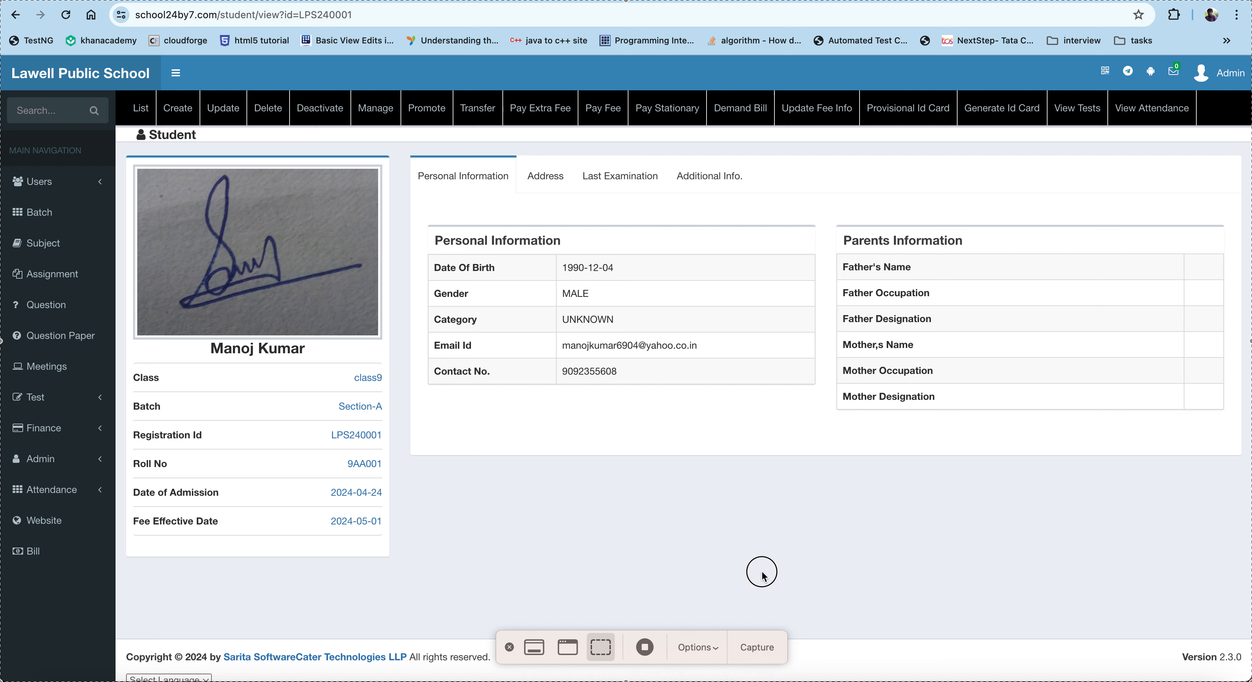